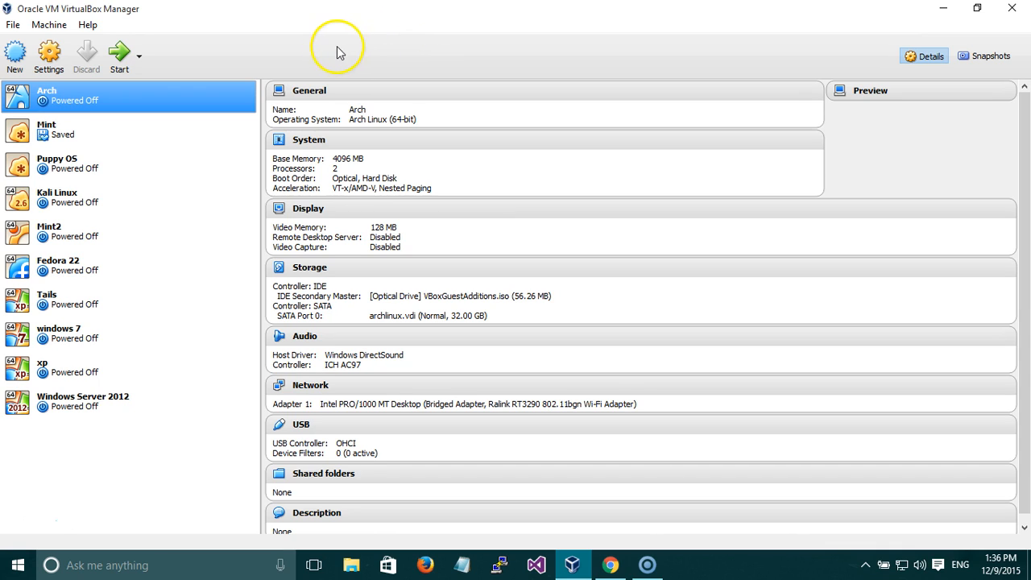
{"action": "left_click", "coordinate": [57, 26]}
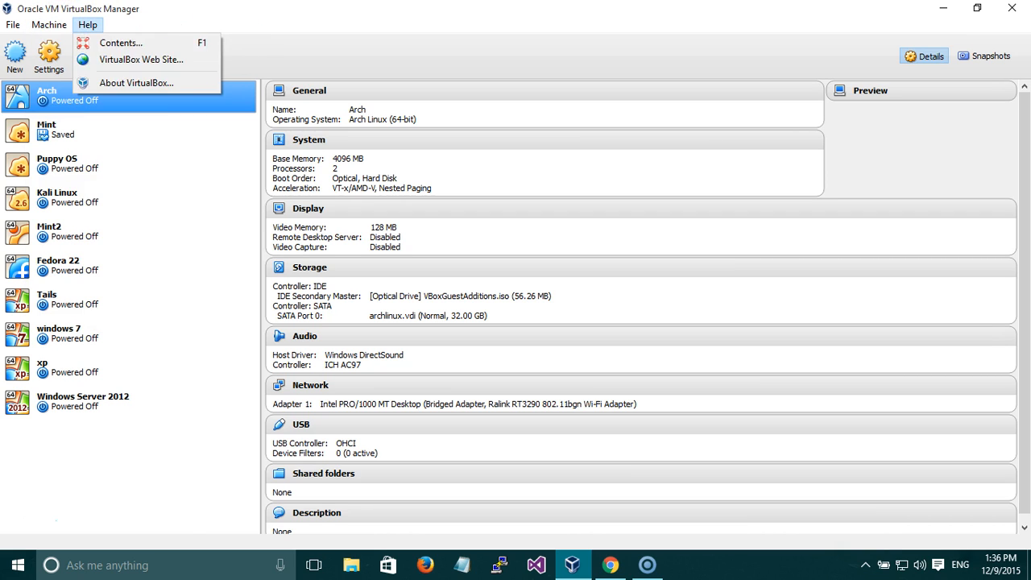
{"action": "left_click", "coordinate": [160, 61]}
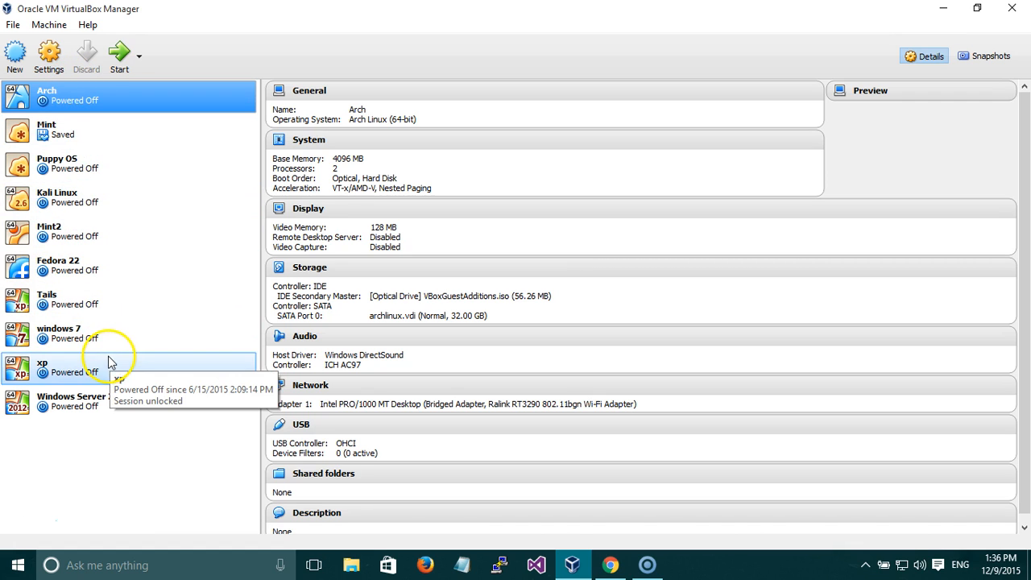
Step: Put the Arch virtual machine in a new group and rename the group Linux VMs
{"action": "left_click", "coordinate": [64, 25]}
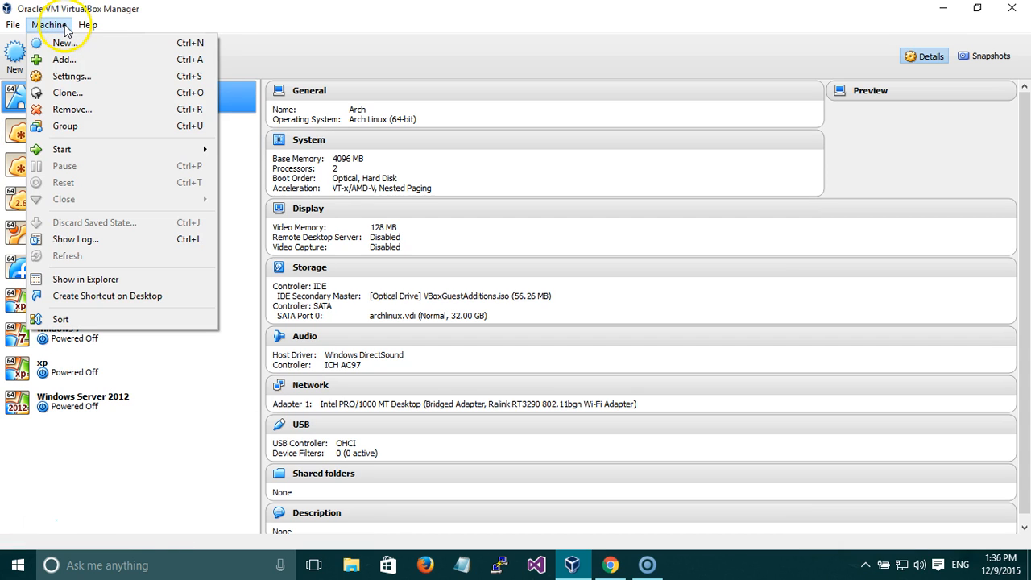
{"action": "left_click", "coordinate": [104, 133]}
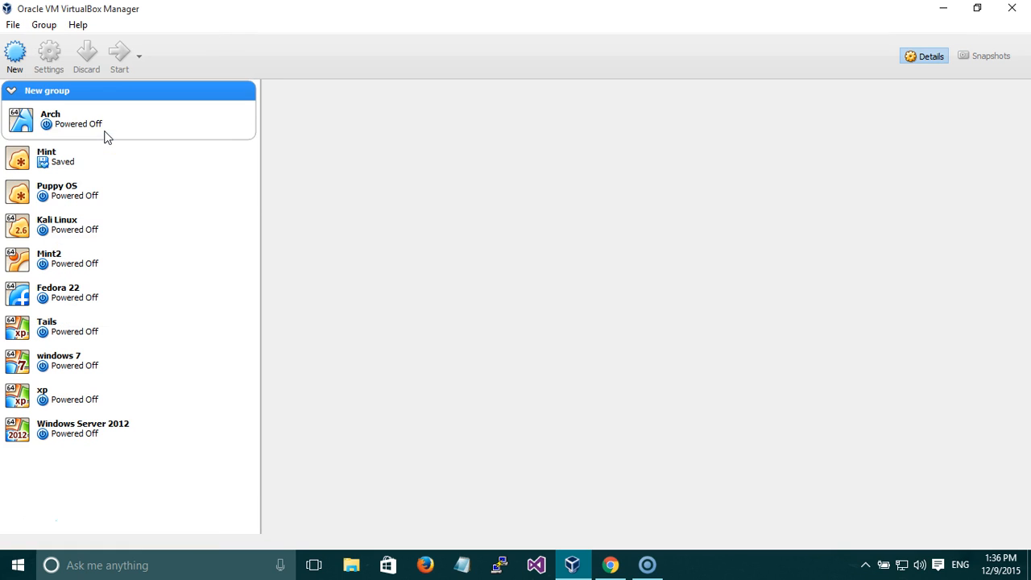
{"action": "left_click", "coordinate": [44, 25]}
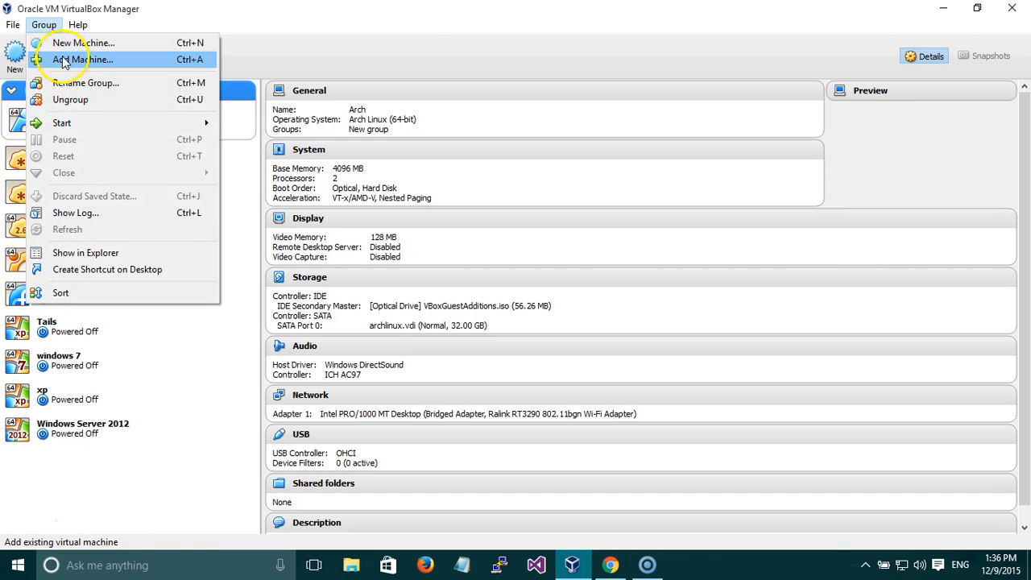
{"action": "left_click", "coordinate": [48, 82]}
{"action": "left_click", "coordinate": [91, 90]}
{"action": "left_click_drag", "start_coordinate": [91, 90], "coordinate": [29, 89]}
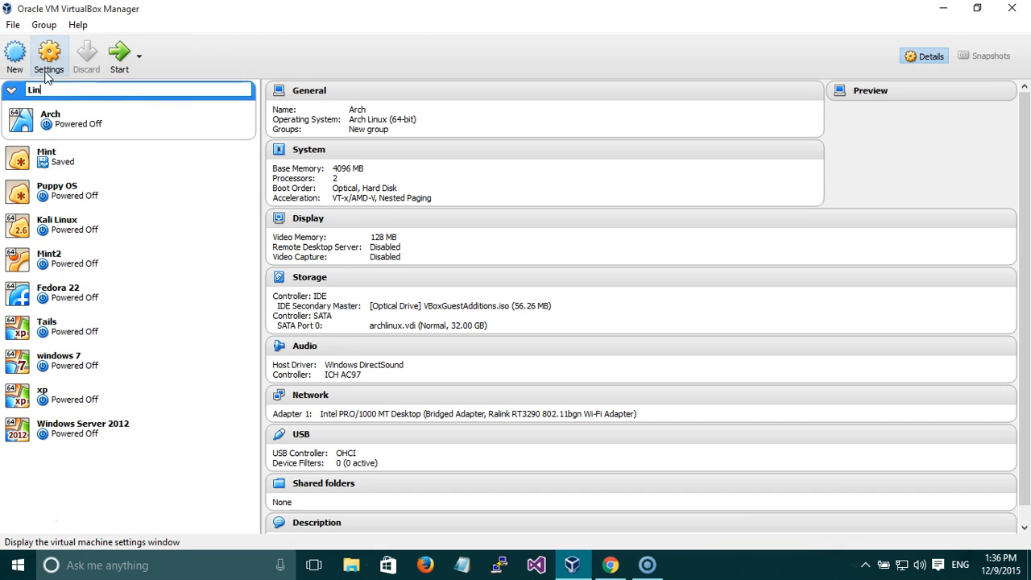
{"action": "key", "text": "Return"}
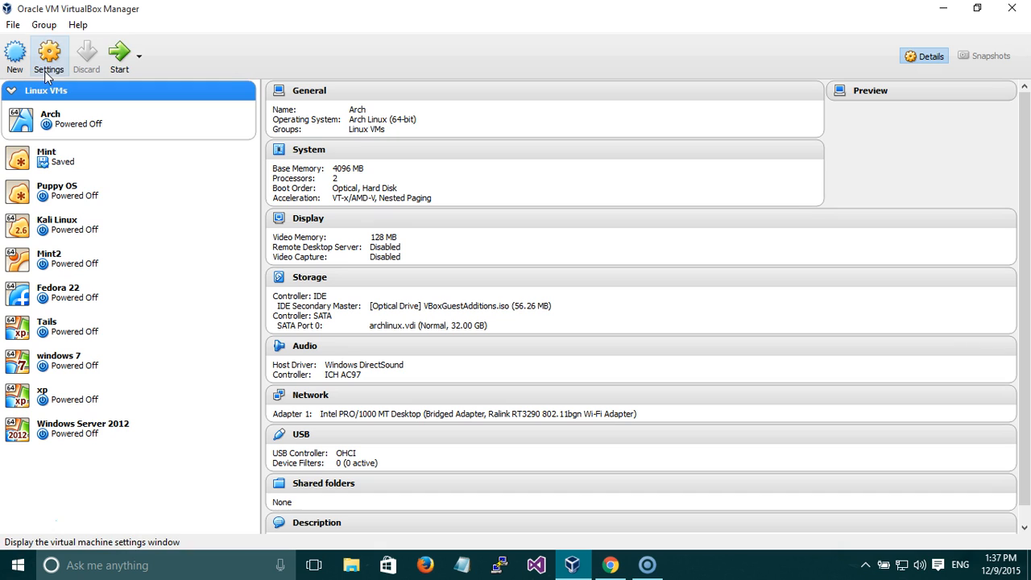
Step: Move the Puppy OS, Kali Linux, Mint2, Fedora 22, Mint and Tails machines into the Linux VMs group
{"action": "mouse_move", "coordinate": [77, 143]}
{"action": "left_mouse_down"}
{"action": "mouse_move", "coordinate": [64, 147]}
{"action": "mouse_move", "coordinate": [71, 142]}
{"action": "left_mouse_up"}
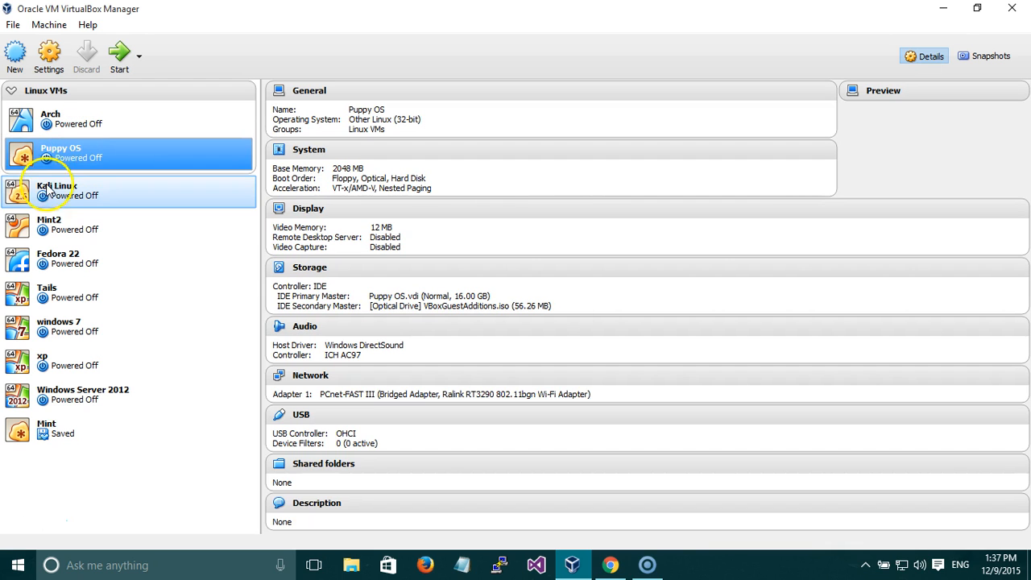
{"action": "left_click_drag", "start_coordinate": [61, 194], "coordinate": [56, 171]}
{"action": "mouse_move", "coordinate": [42, 224]}
{"action": "left_mouse_down"}
{"action": "mouse_move", "coordinate": [52, 203]}
{"action": "mouse_move", "coordinate": [53, 217]}
{"action": "left_mouse_up"}
{"action": "left_click_drag", "start_coordinate": [46, 264], "coordinate": [61, 239]}
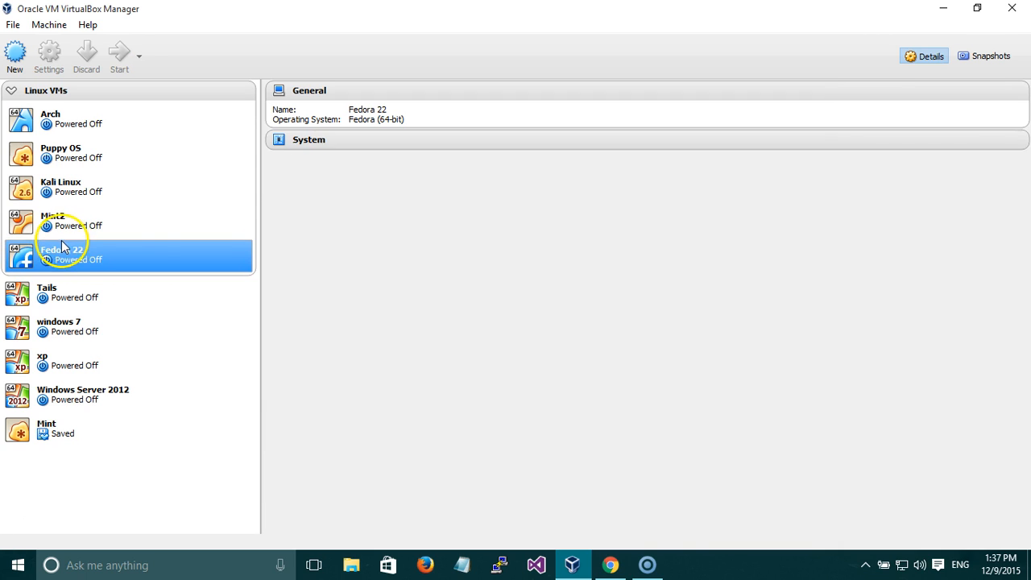
{"action": "left_click_drag", "start_coordinate": [67, 428], "coordinate": [80, 307]}
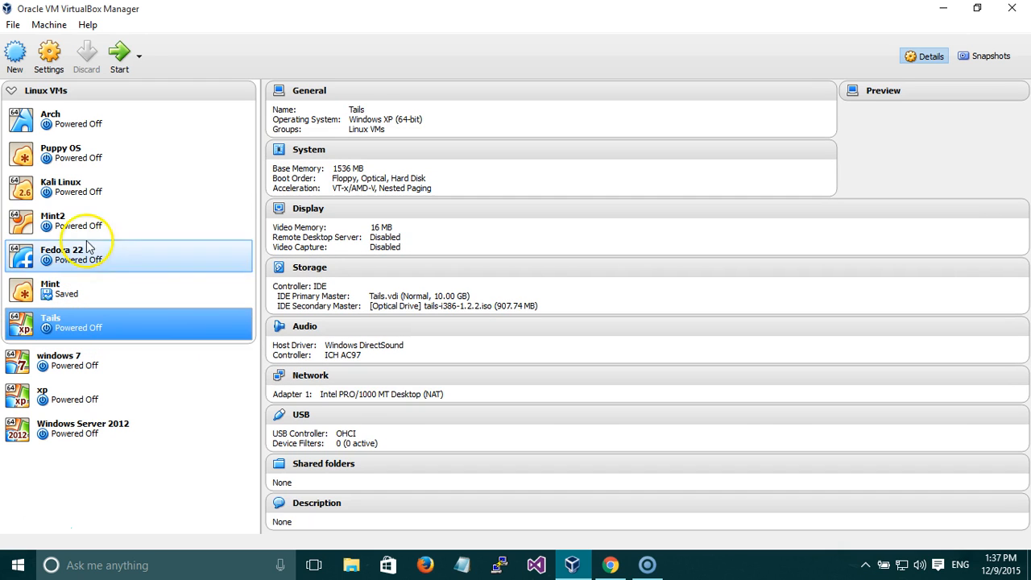
{"action": "left_click", "coordinate": [10, 92]}
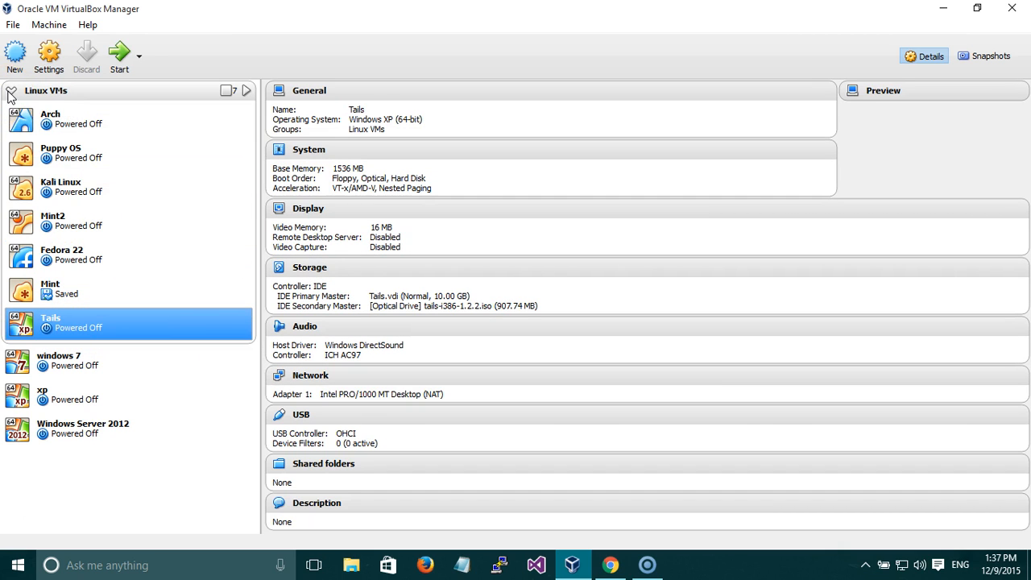
{"action": "left_click", "coordinate": [11, 92]}
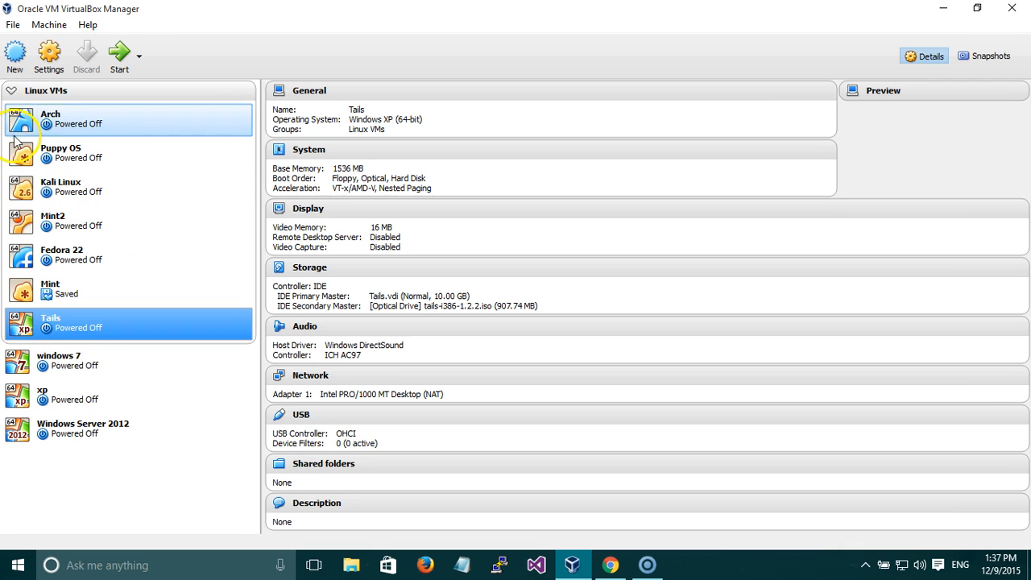
{"action": "left_click", "coordinate": [48, 24]}
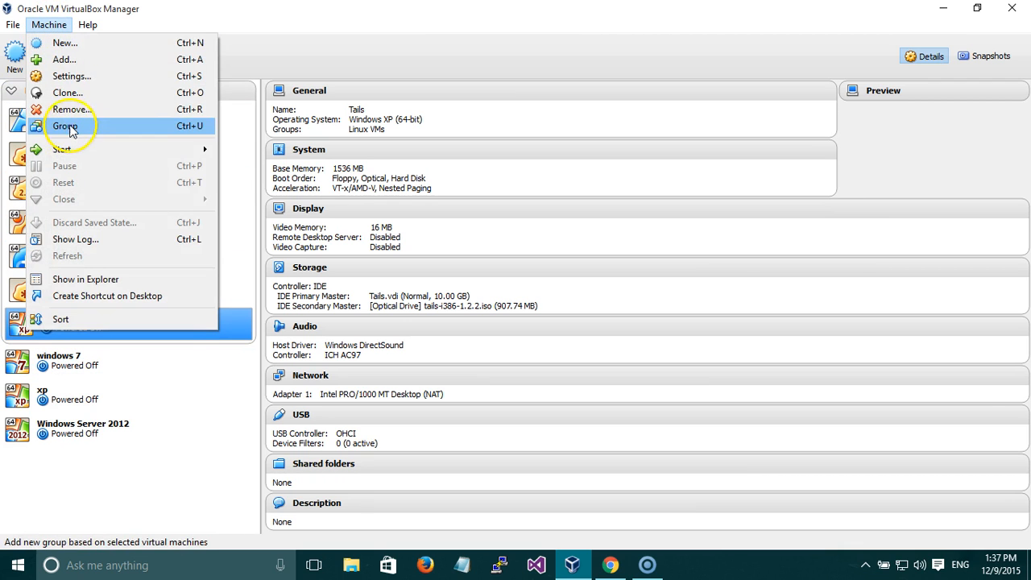
{"action": "left_click", "coordinate": [66, 127]}
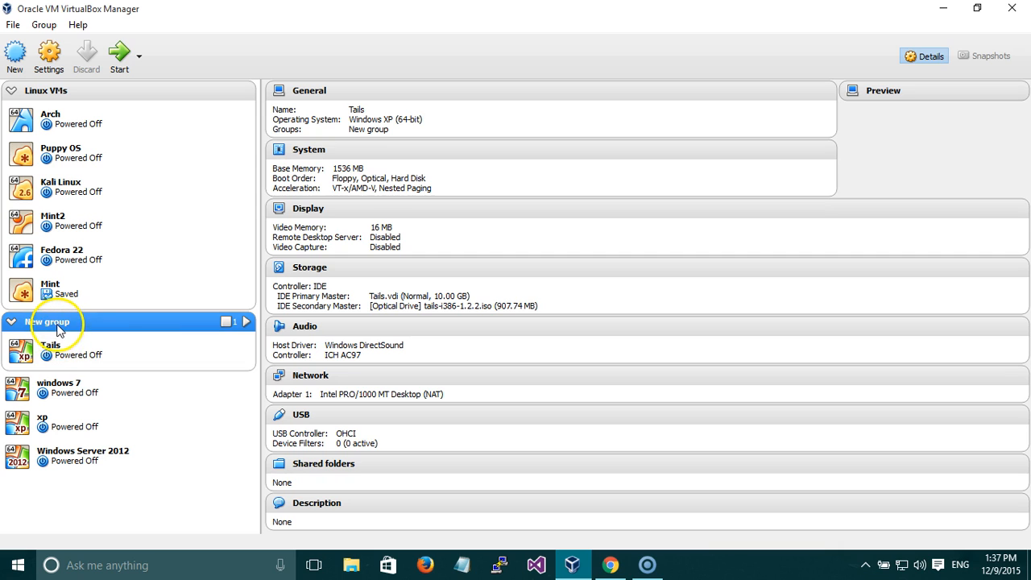
{"action": "left_click_drag", "start_coordinate": [61, 342], "coordinate": [69, 311]}
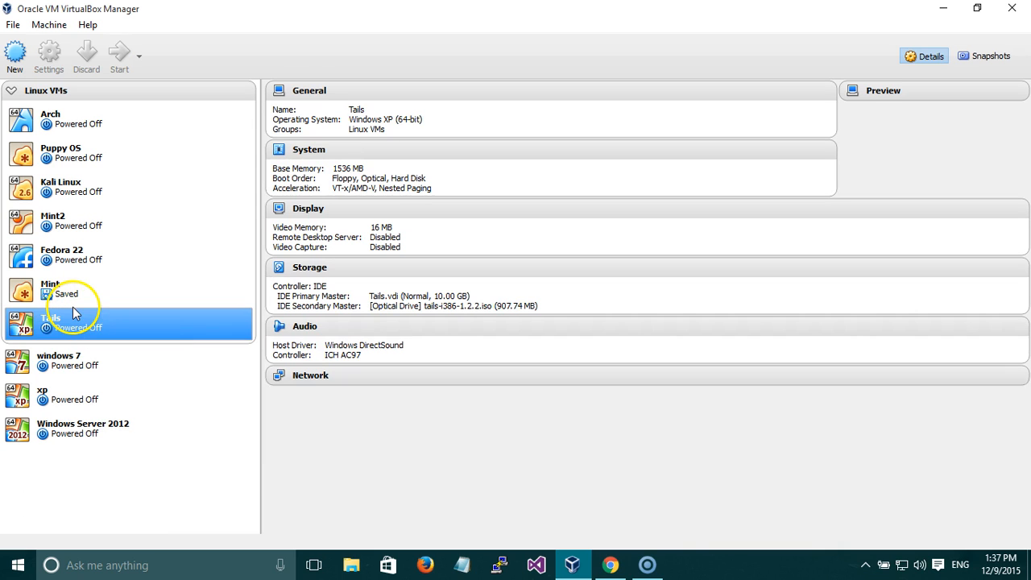
Step: Create a group named Windows Vms from the windows 7 machine and move xp and Windows Server 2012 into it
{"action": "left_click", "coordinate": [68, 360]}
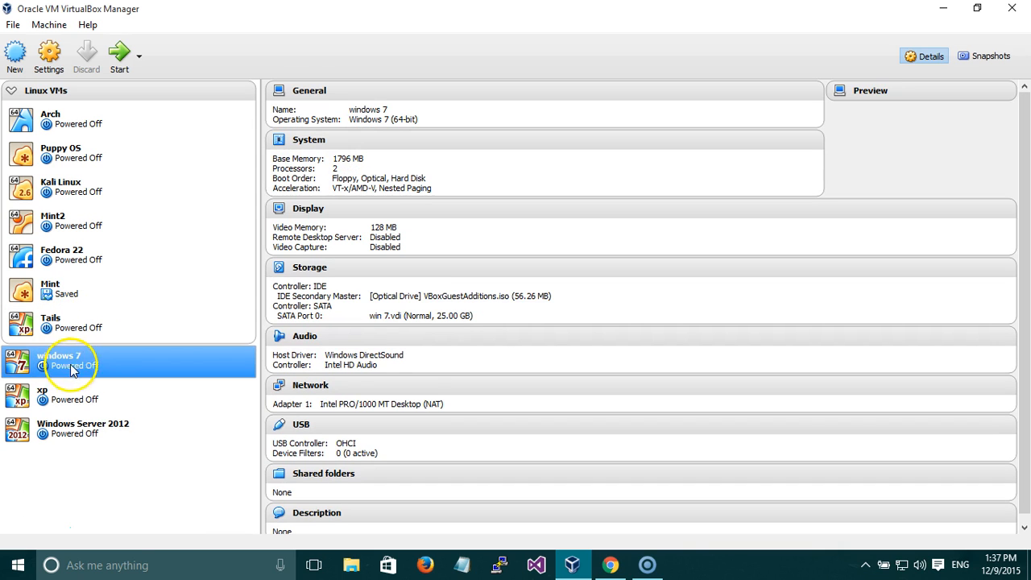
{"action": "left_click", "coordinate": [48, 25]}
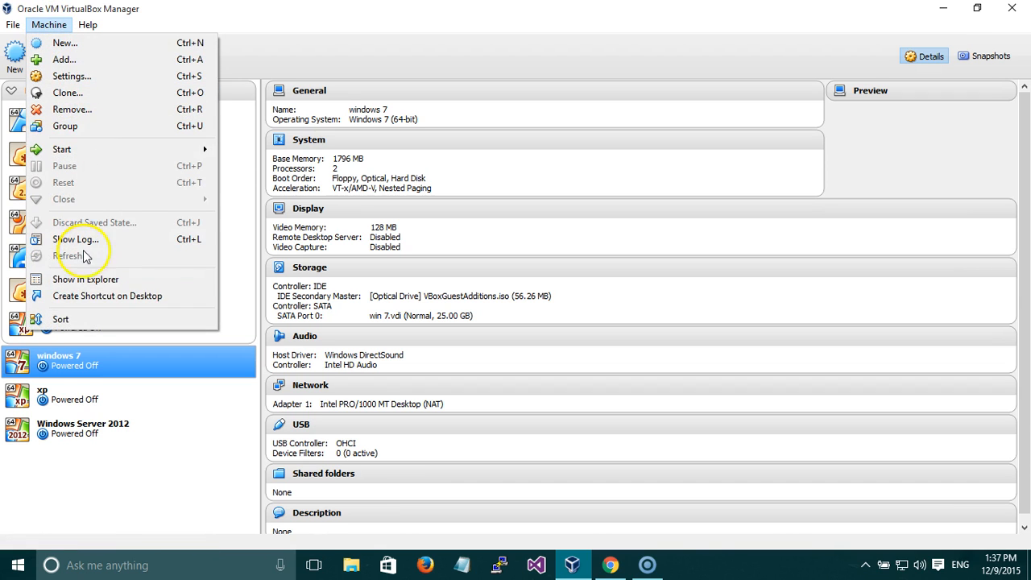
{"action": "left_click", "coordinate": [73, 360]}
{"action": "left_click", "coordinate": [50, 25]}
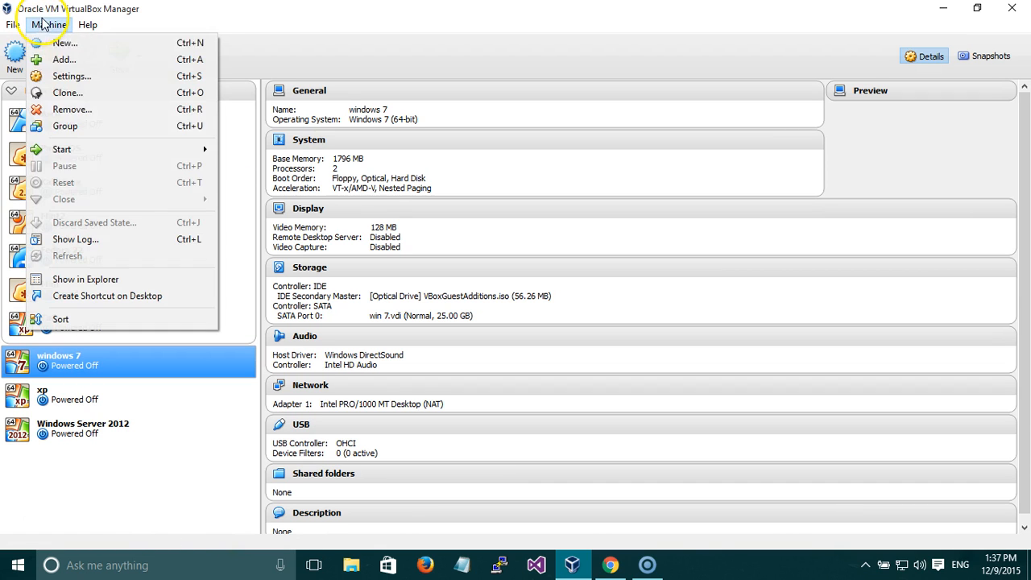
{"action": "left_click", "coordinate": [66, 127]}
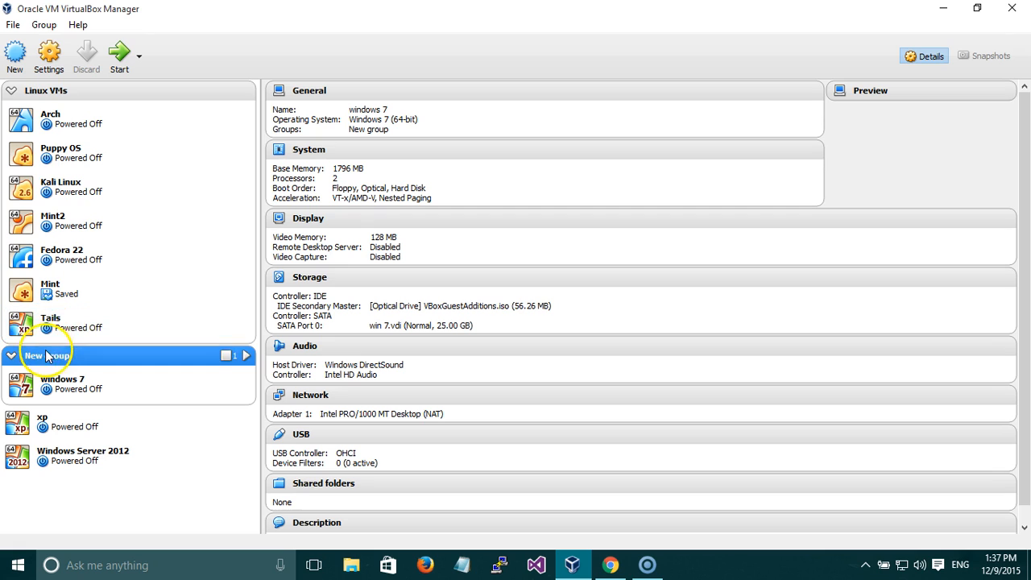
{"action": "left_click", "coordinate": [45, 25]}
{"action": "left_click", "coordinate": [48, 81]}
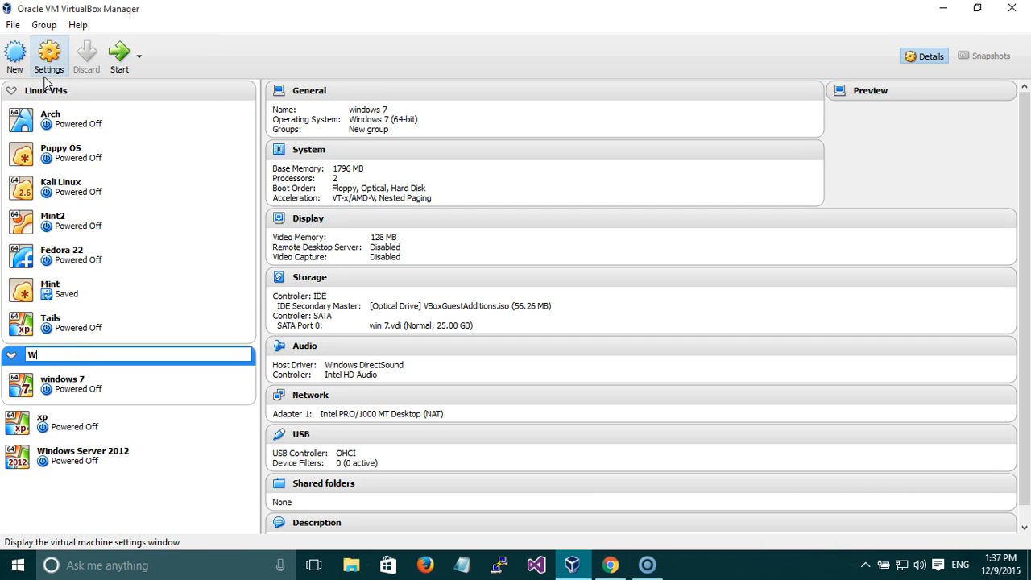
{"action": "type", "text": "Windows Vms"}
{"action": "key", "text": "Return"}
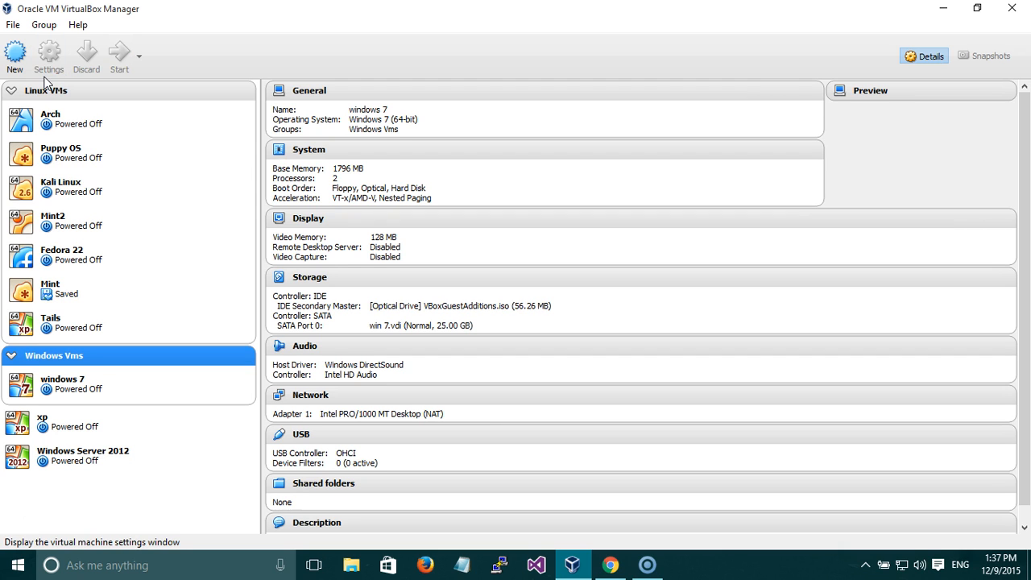
{"action": "left_click_drag", "start_coordinate": [81, 421], "coordinate": [141, 438]}
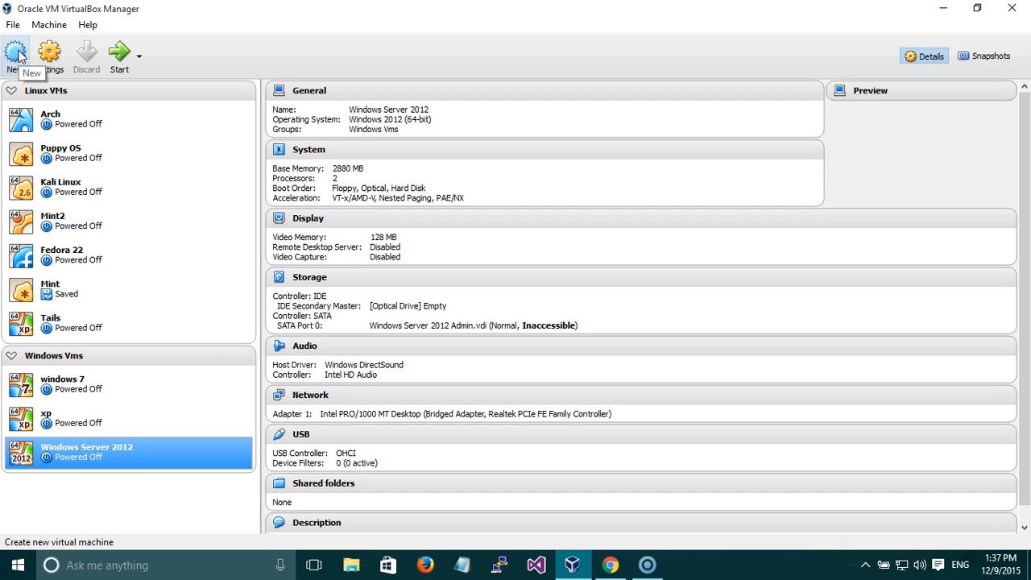
Step: Start creating a new virtual machine and enter Ubuntu as its name
{"action": "left_click", "coordinate": [66, 25]}
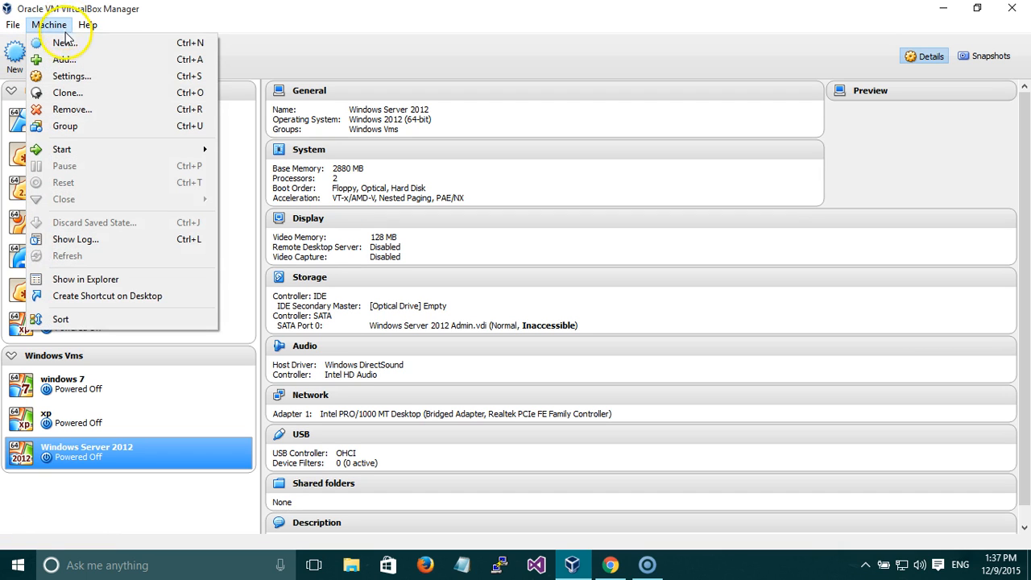
{"action": "left_click", "coordinate": [65, 43]}
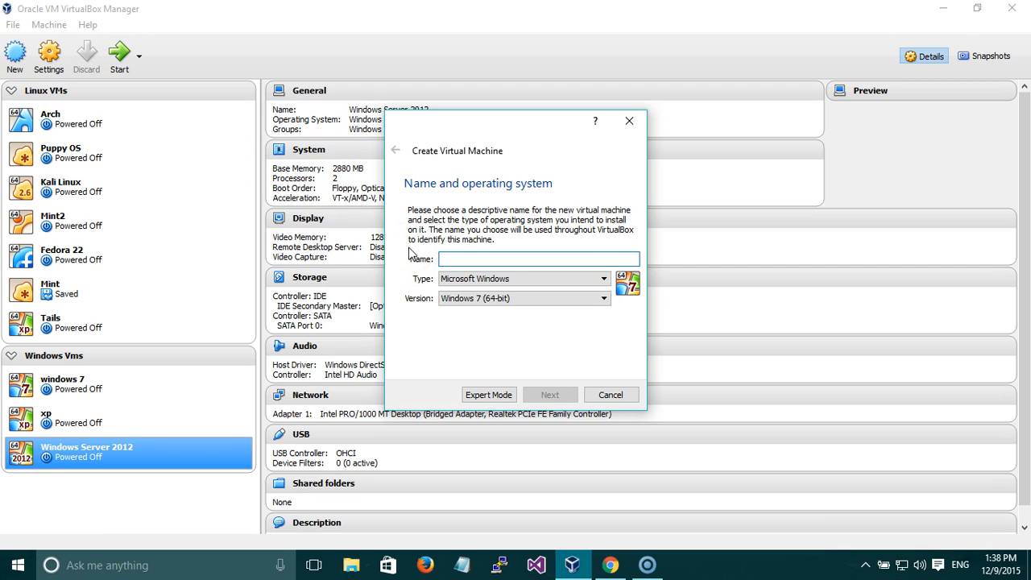
{"action": "left_click", "coordinate": [559, 258]}
{"action": "type", "text": "Ubuntu"}
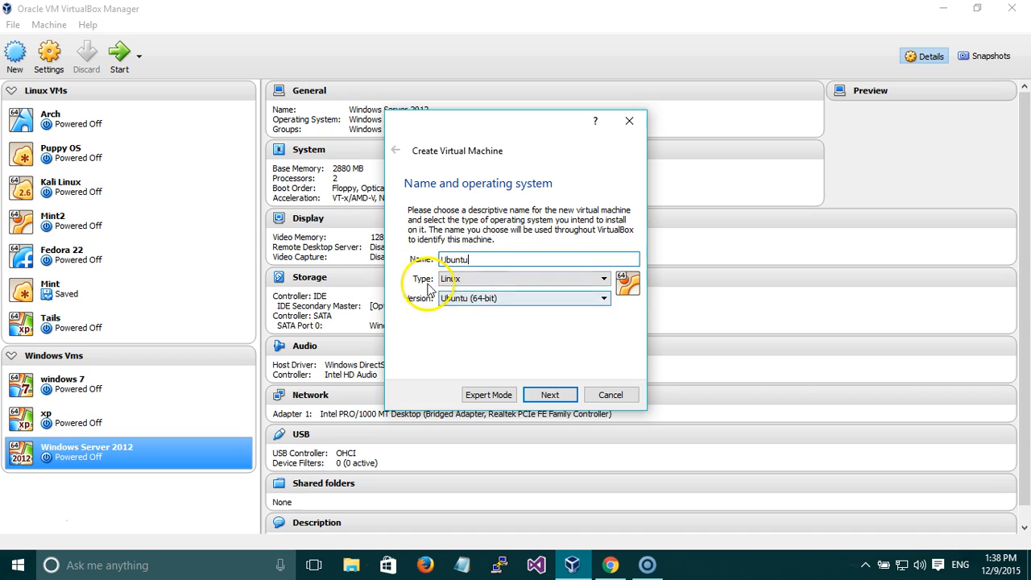
Step: Change the new machine's name to Windows Server and look through the available Windows versions
{"action": "double_click", "coordinate": [455, 260]}
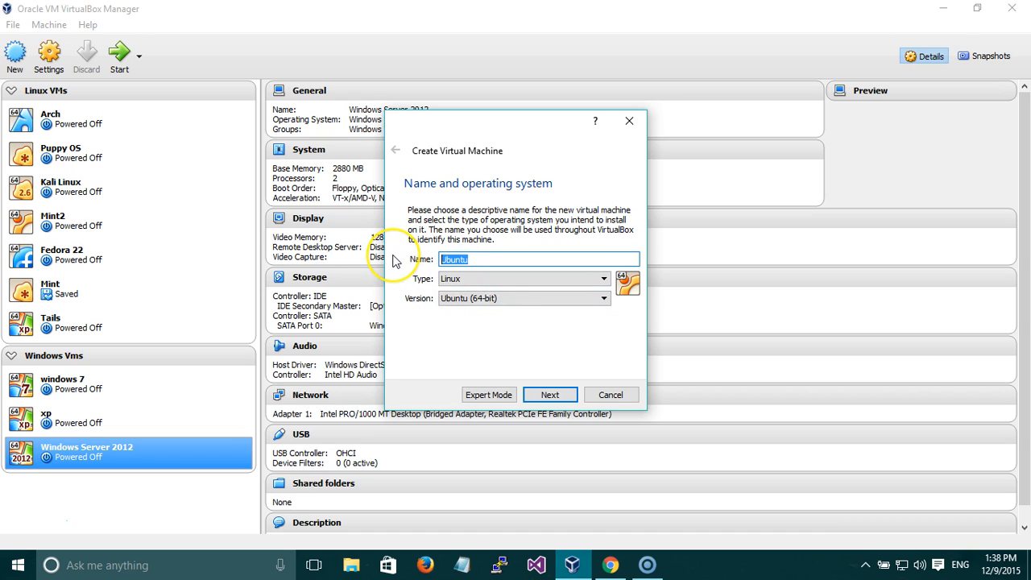
{"action": "type", "text": "Windows Server"}
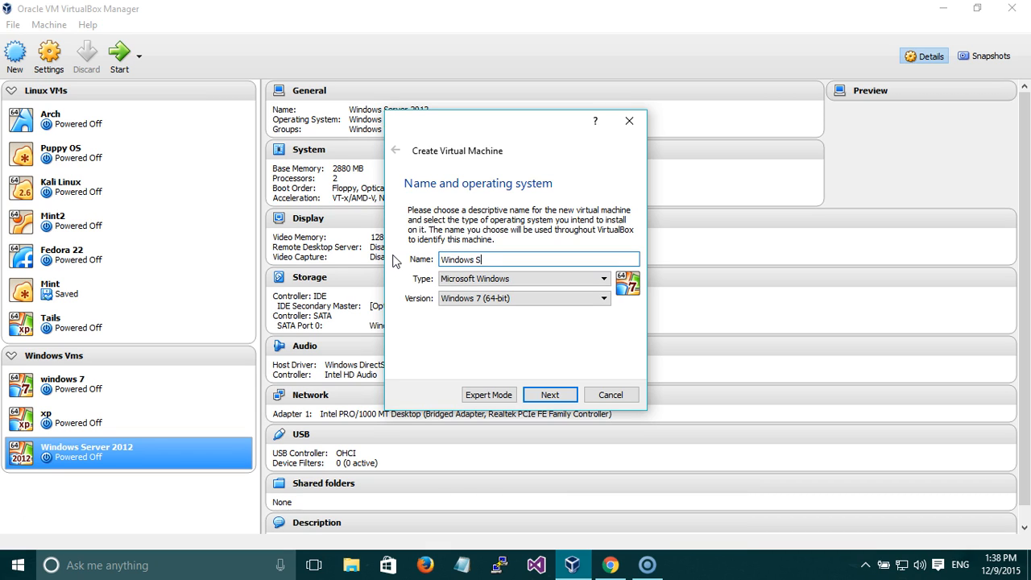
{"action": "left_click", "coordinate": [475, 298]}
{"action": "scroll", "coordinate": [499, 354], "scroll_direction": "down", "scroll_amount": 3}
{"action": "scroll", "coordinate": [503, 362], "scroll_direction": "up", "scroll_amount": 5}
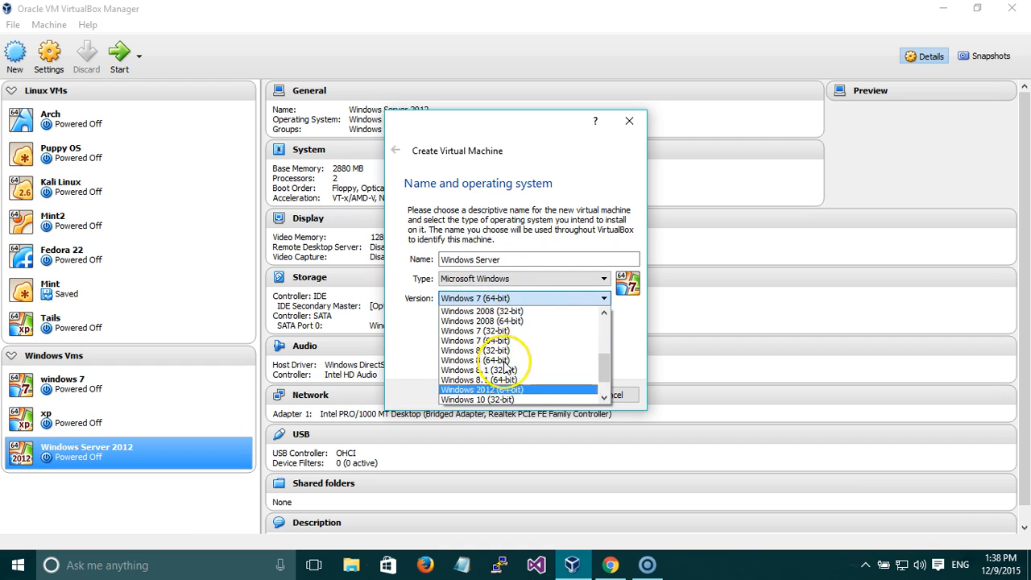
{"action": "scroll", "coordinate": [507, 366], "scroll_direction": "down", "scroll_amount": 5}
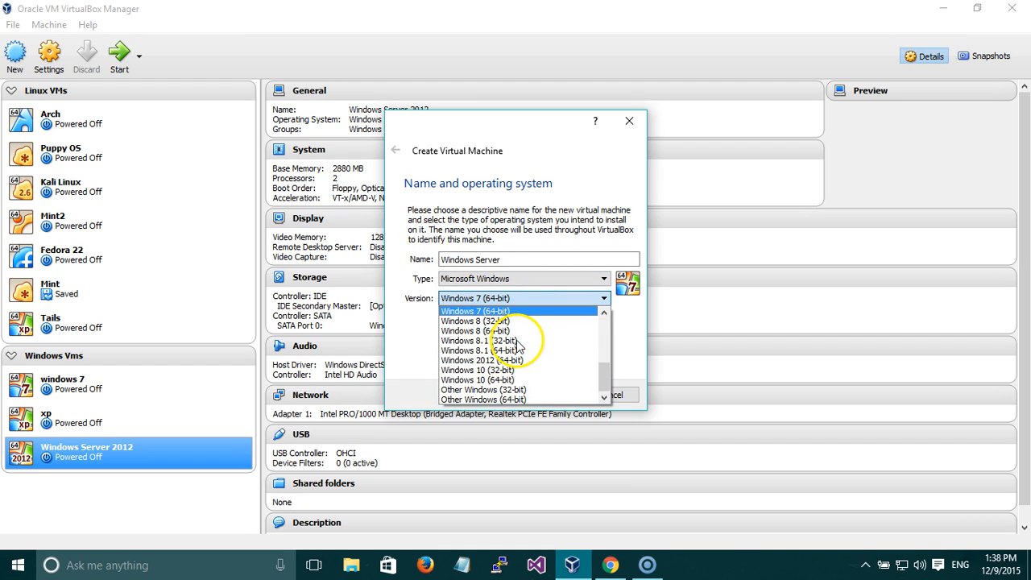
Step: Replace the new machine's name with Fed, and replace that with Linux
{"action": "left_click", "coordinate": [532, 258]}
{"action": "left_click_drag", "start_coordinate": [528, 256], "coordinate": [438, 261]}
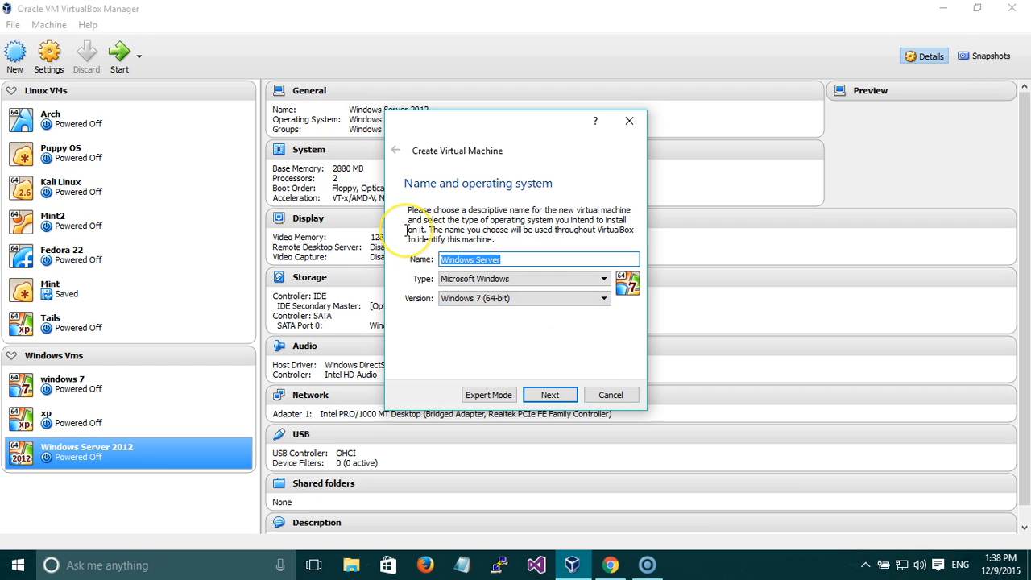
{"action": "type", "text": "Fed"}
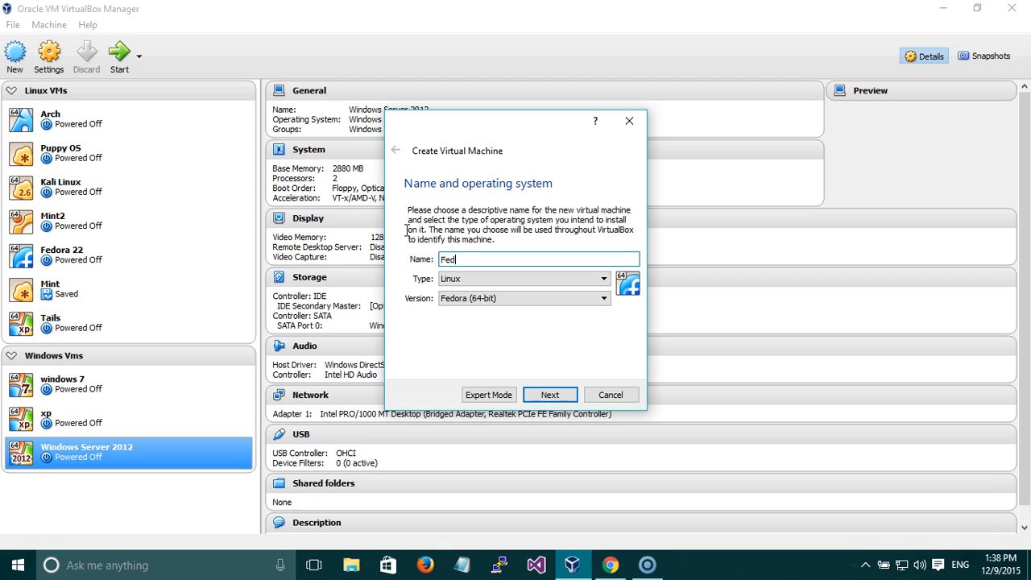
{"action": "key", "text": "BackSpace"}
{"action": "key", "text": "BackSpace"}
{"action": "key", "text": "BackSpace"}
{"action": "type", "text": "Linux"}
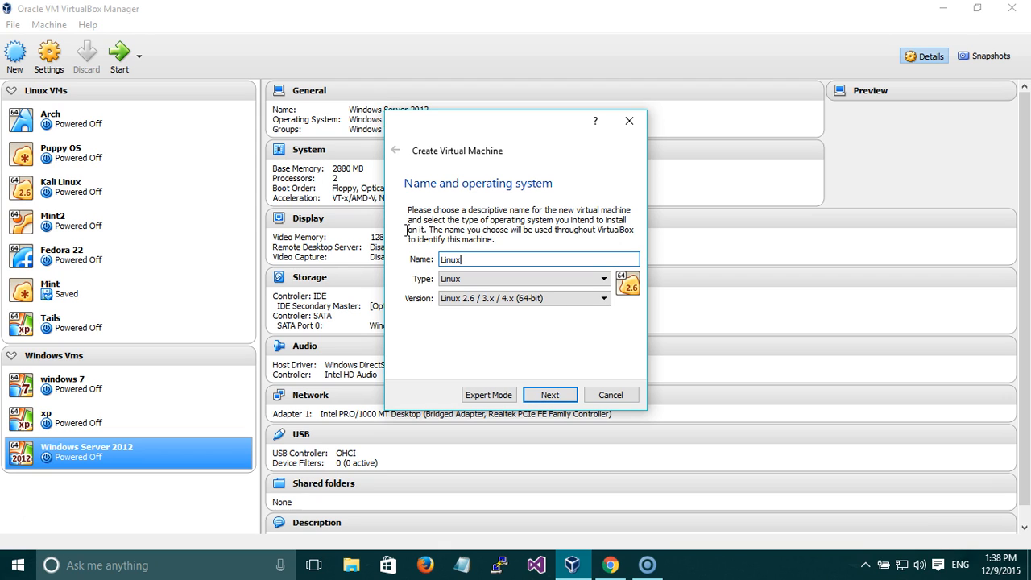
Step: Examine the list of Linux versions available for the new machine
{"action": "left_click", "coordinate": [465, 299]}
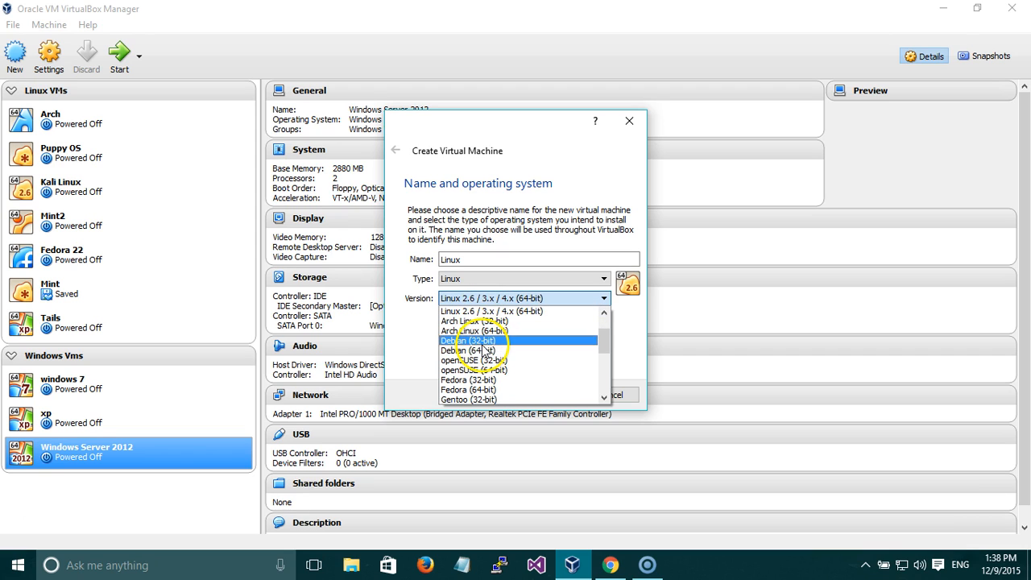
{"action": "scroll", "coordinate": [486, 352], "scroll_direction": "down", "scroll_amount": 1}
{"action": "scroll", "coordinate": [485, 352], "scroll_direction": "down", "scroll_amount": 4}
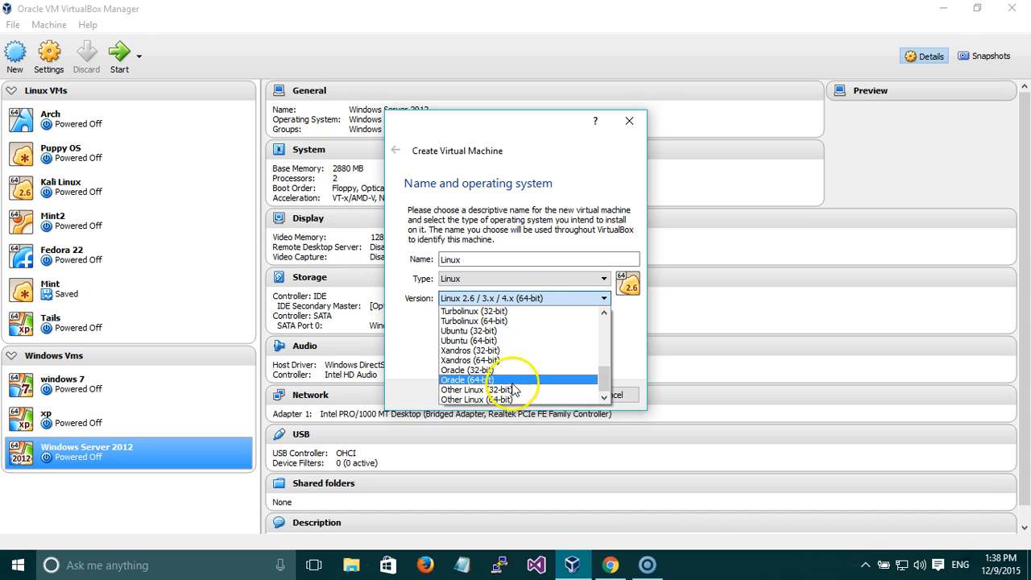
Step: Name the new virtual machine ubuntu 14.04 and allocate 2048 MB of memory to it
{"action": "left_click", "coordinate": [540, 251]}
{"action": "double_click", "coordinate": [519, 258]}
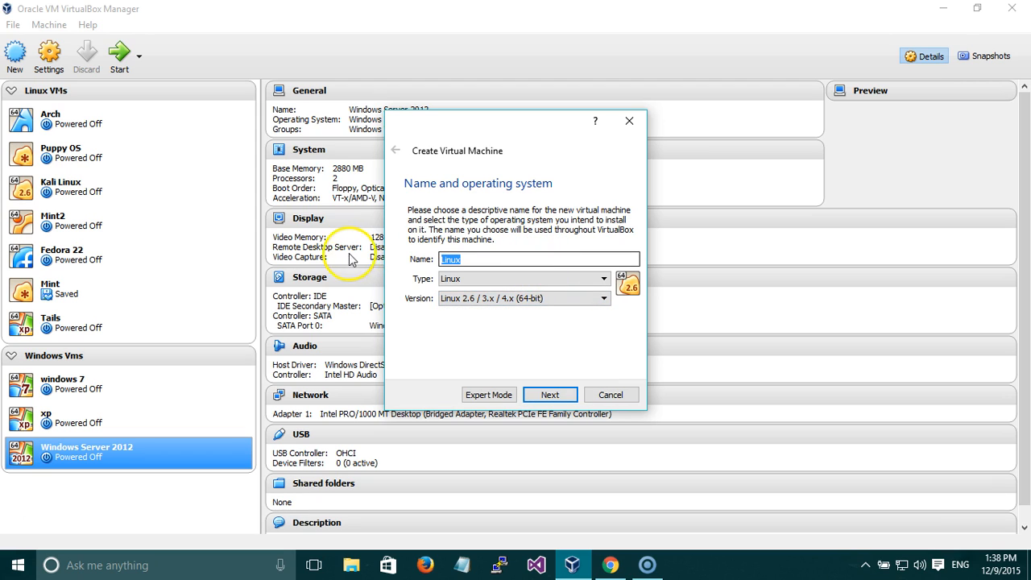
{"action": "type", "text": "ubuntu 14.04"}
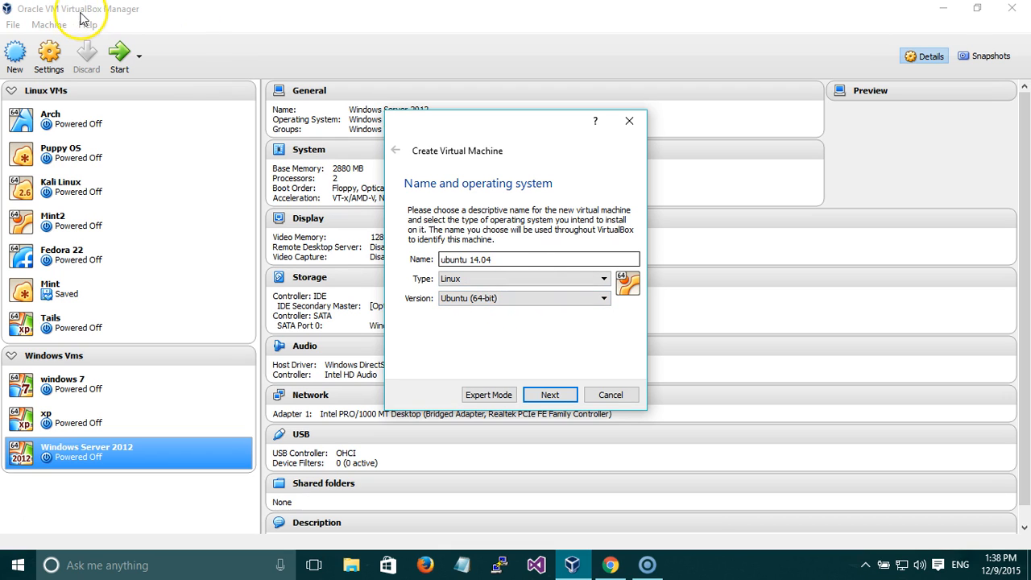
{"action": "left_click", "coordinate": [553, 394]}
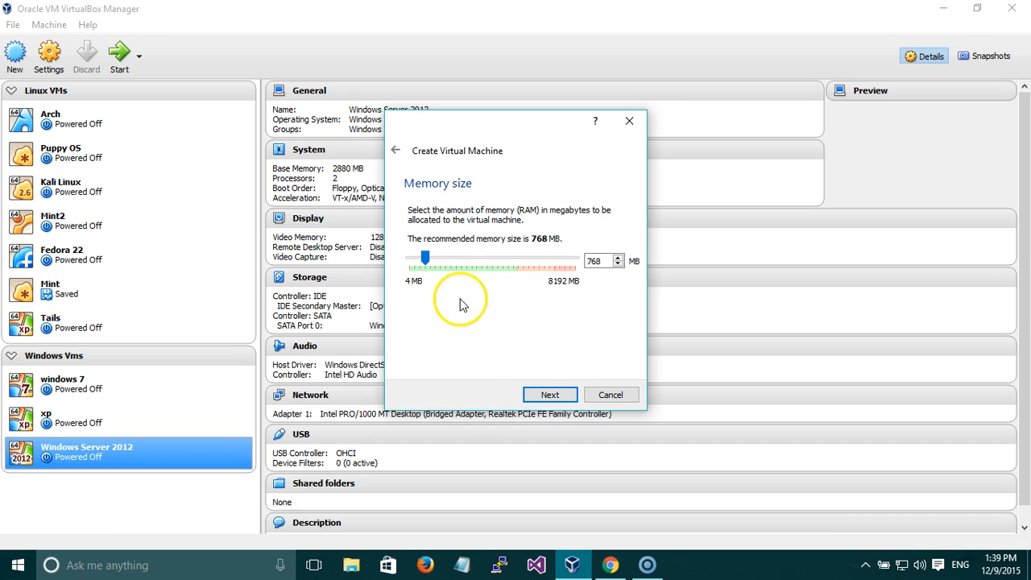
{"action": "left_click_drag", "start_coordinate": [427, 258], "coordinate": [450, 263]}
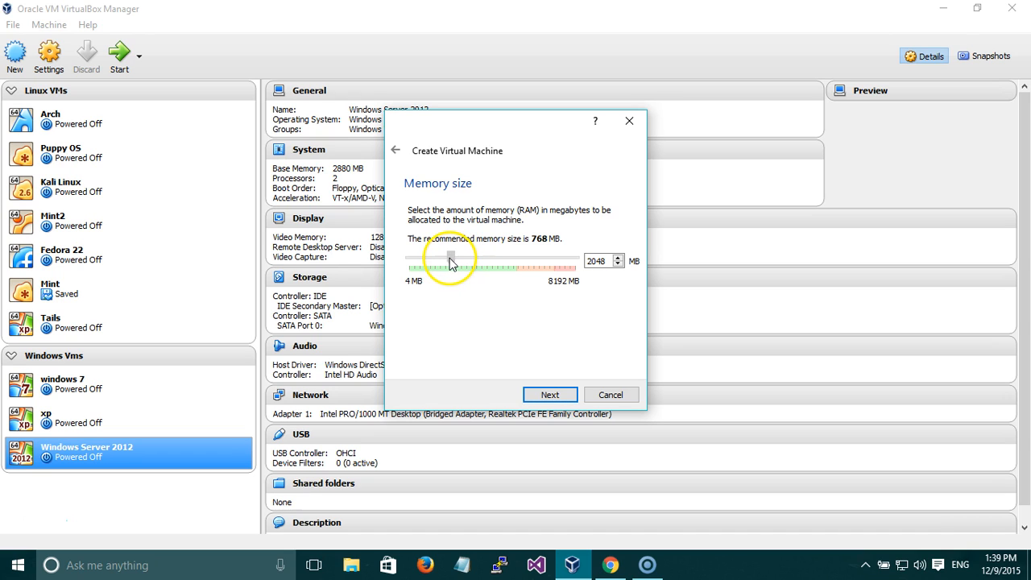
{"action": "left_click", "coordinate": [549, 395]}
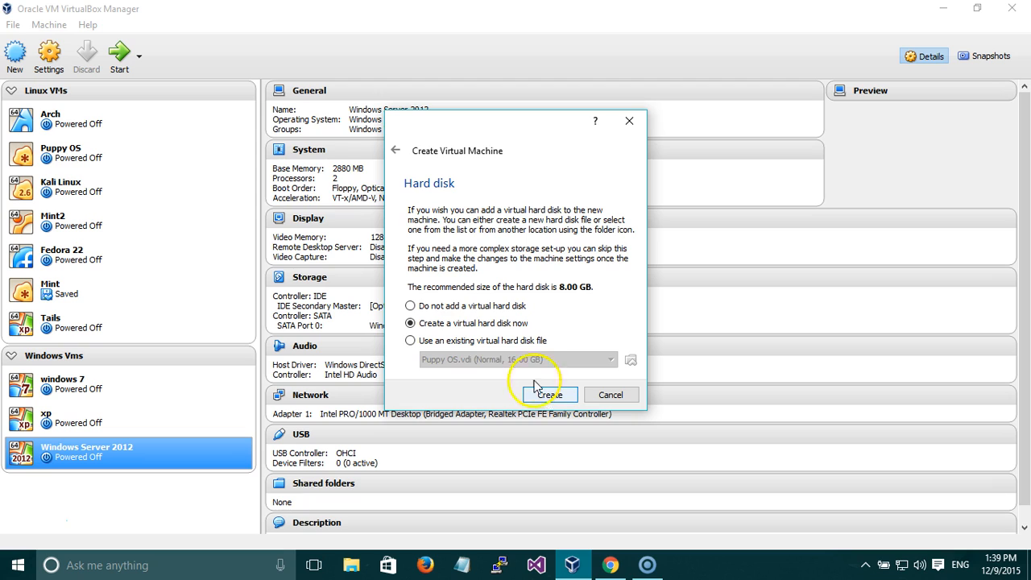
Step: Look through the existing virtual hard disk files, and choose to create a virtual hard disk now instead
{"action": "left_click", "coordinate": [471, 340]}
{"action": "left_click", "coordinate": [488, 359]}
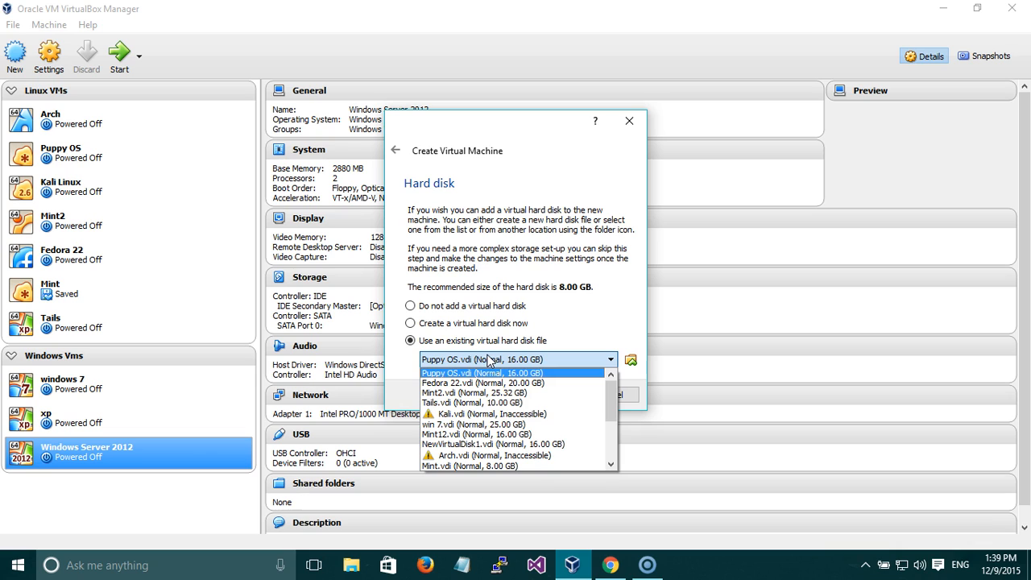
{"action": "left_click", "coordinate": [488, 358]}
{"action": "left_click", "coordinate": [475, 324]}
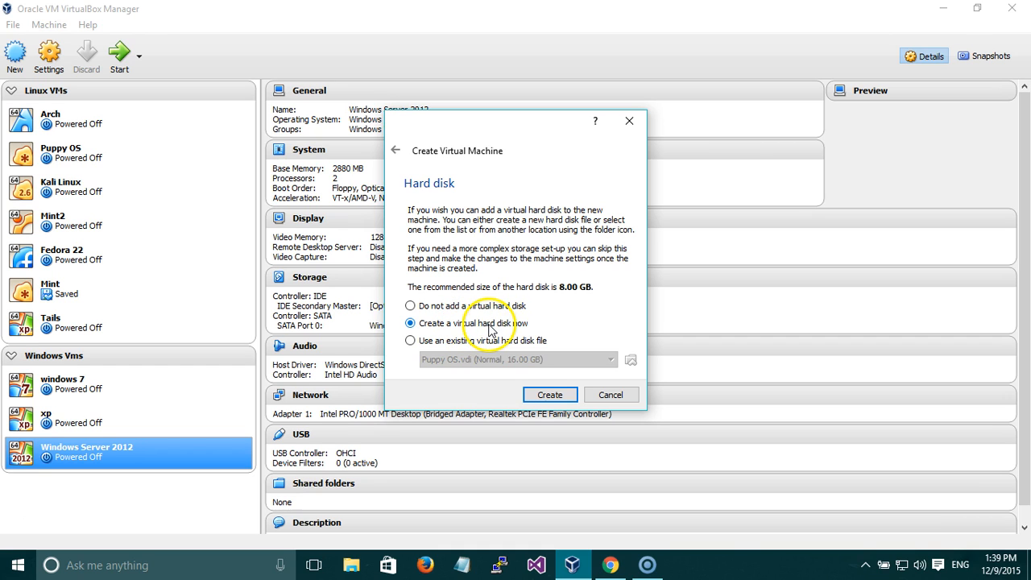
{"action": "left_click", "coordinate": [551, 395]}
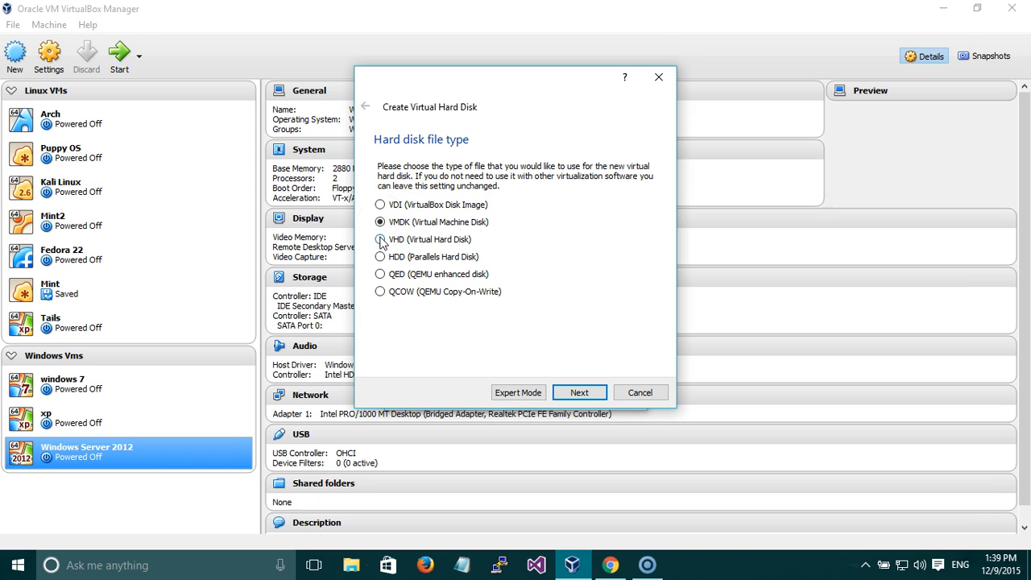
Step: Choose VDI as the hard disk file type and make its storage dynamically allocated
{"action": "left_click", "coordinate": [380, 240]}
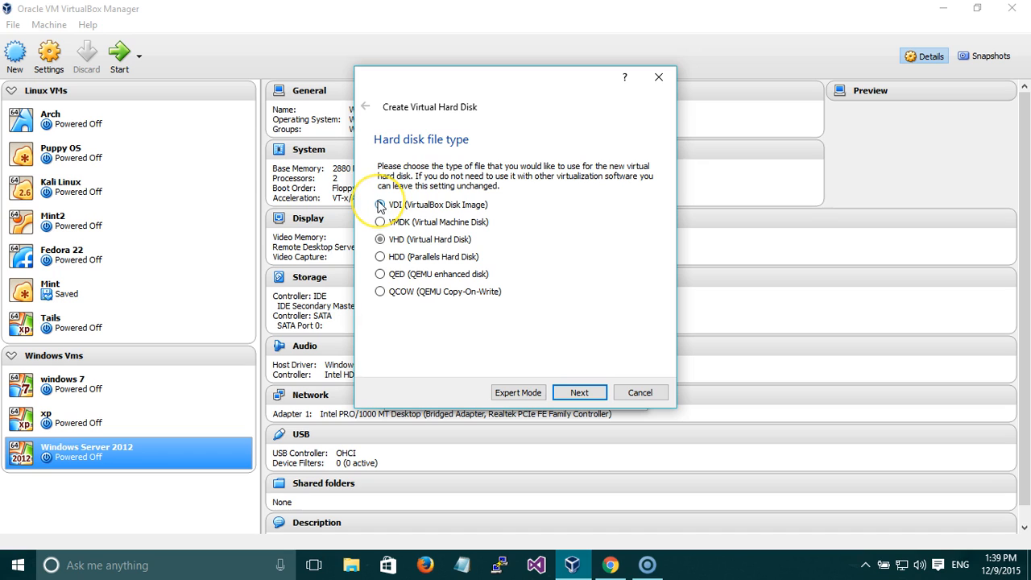
{"action": "left_click", "coordinate": [574, 394]}
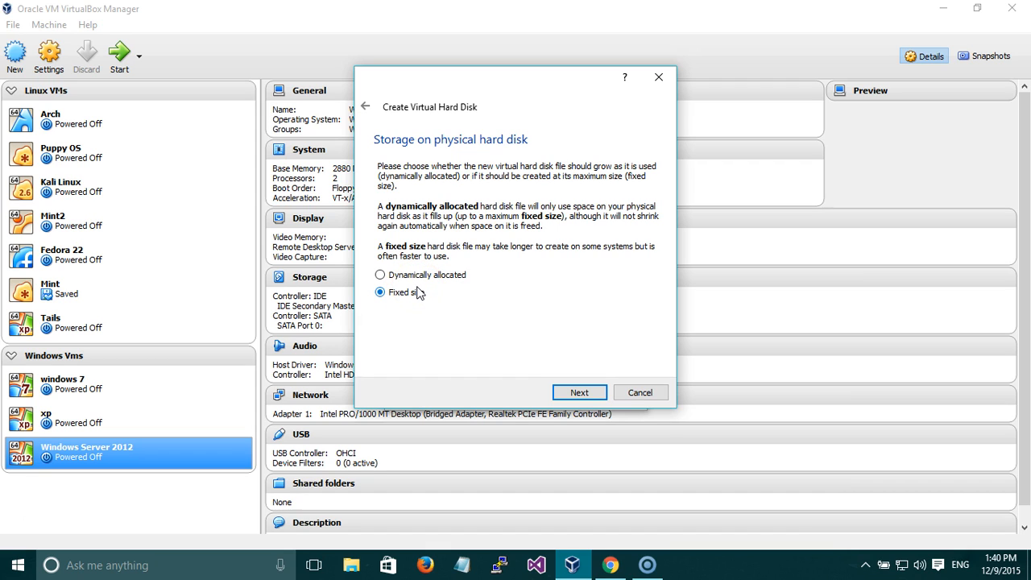
{"action": "left_click", "coordinate": [421, 276]}
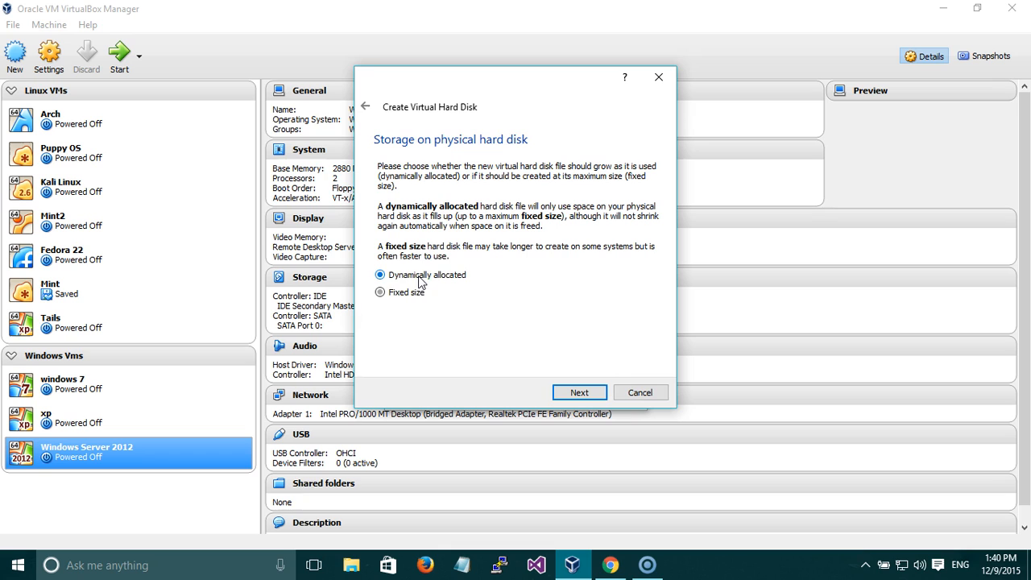
{"action": "left_click", "coordinate": [579, 392]}
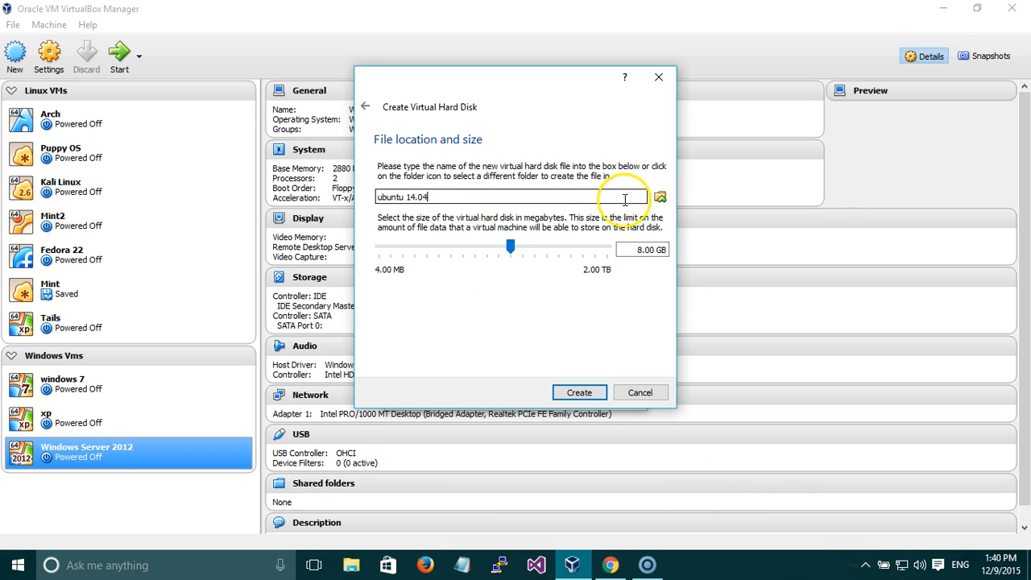
Step: Set the virtual hard disk file's location to the VirtualBox VMs folder, keeping the file name ubuntu 14.04
{"action": "left_click", "coordinate": [660, 198]}
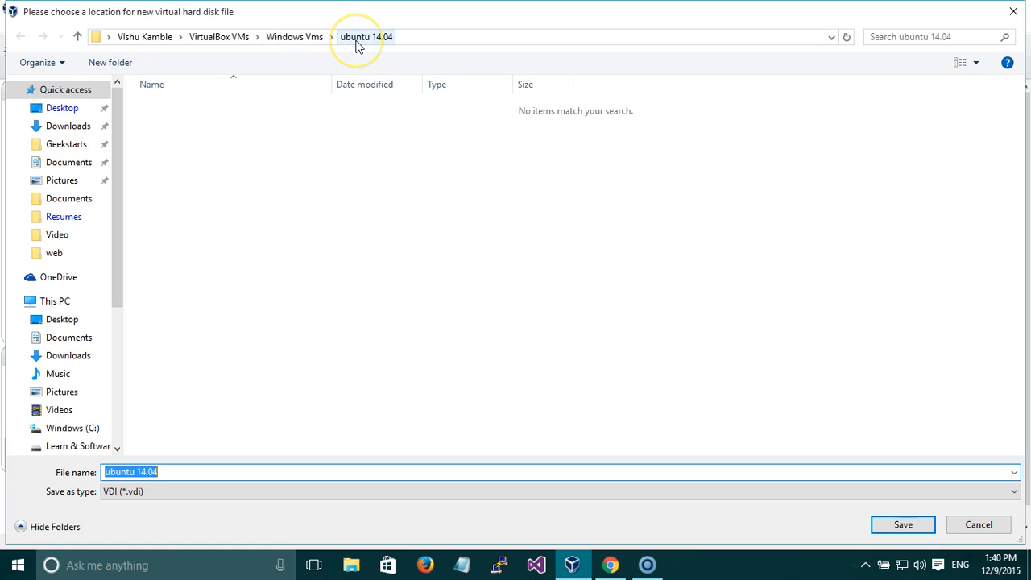
{"action": "left_click", "coordinate": [239, 39]}
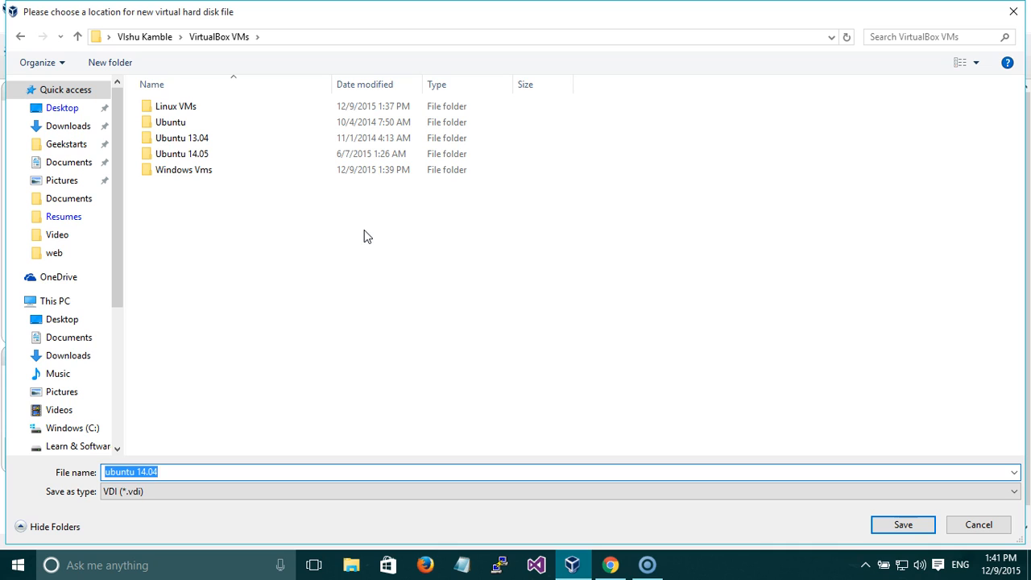
{"action": "left_click", "coordinate": [366, 254]}
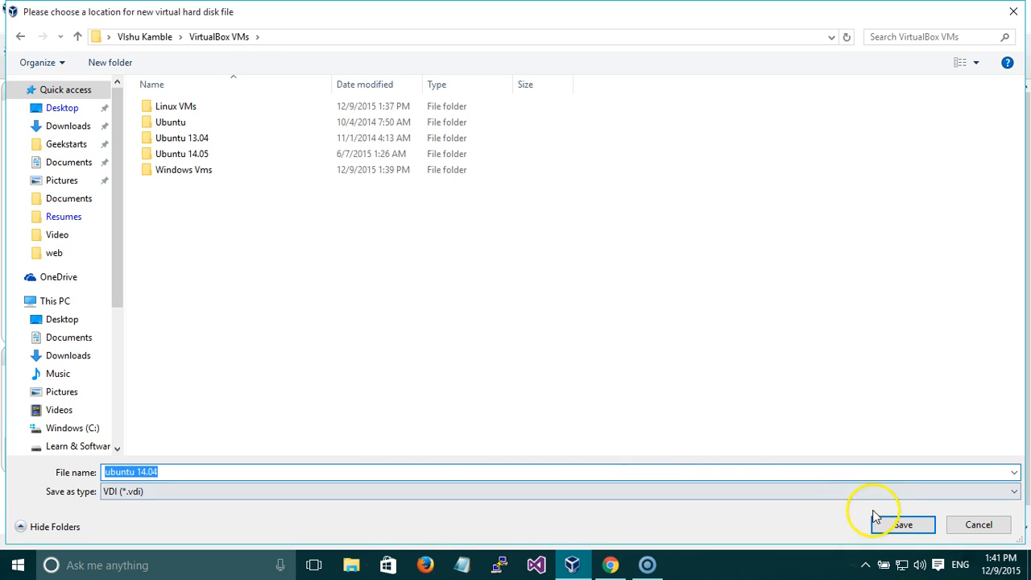
{"action": "left_click", "coordinate": [903, 524]}
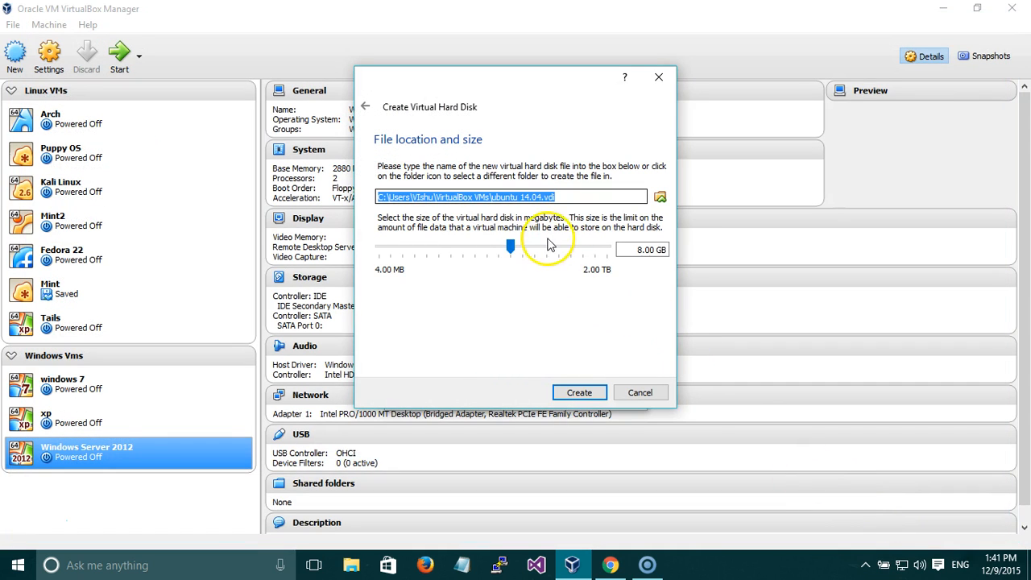
Step: Set the virtual hard disk size to 16.00 GB and create the disk
{"action": "left_click", "coordinate": [529, 256]}
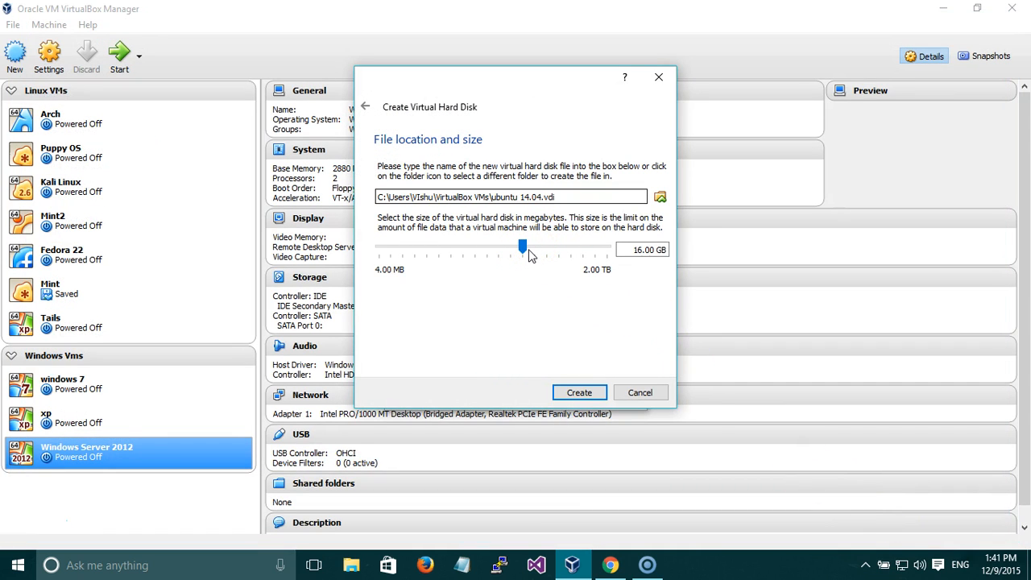
{"action": "left_click", "coordinate": [510, 255]}
{"action": "mouse_move", "coordinate": [508, 253]}
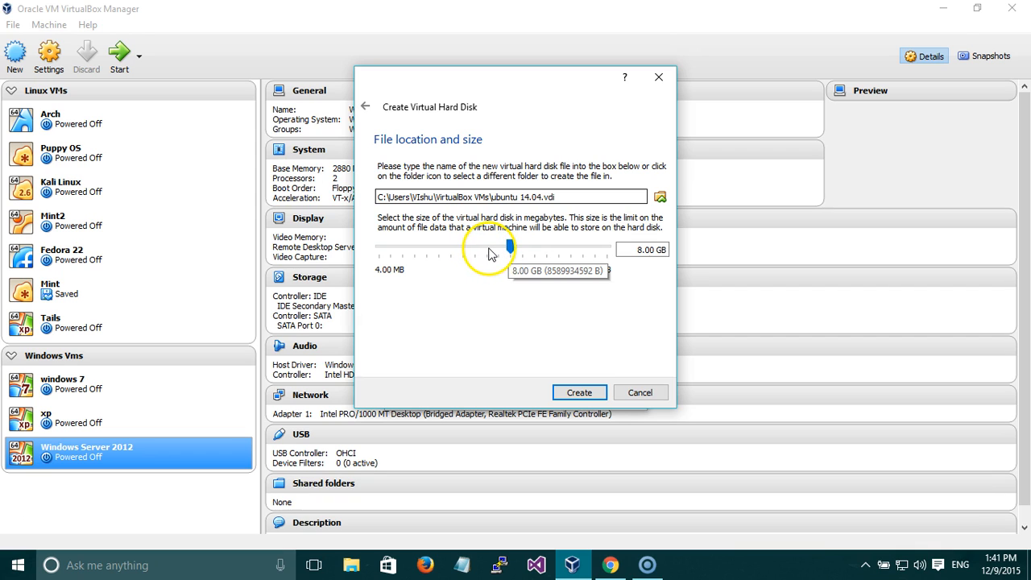
{"action": "left_click", "coordinate": [531, 256]}
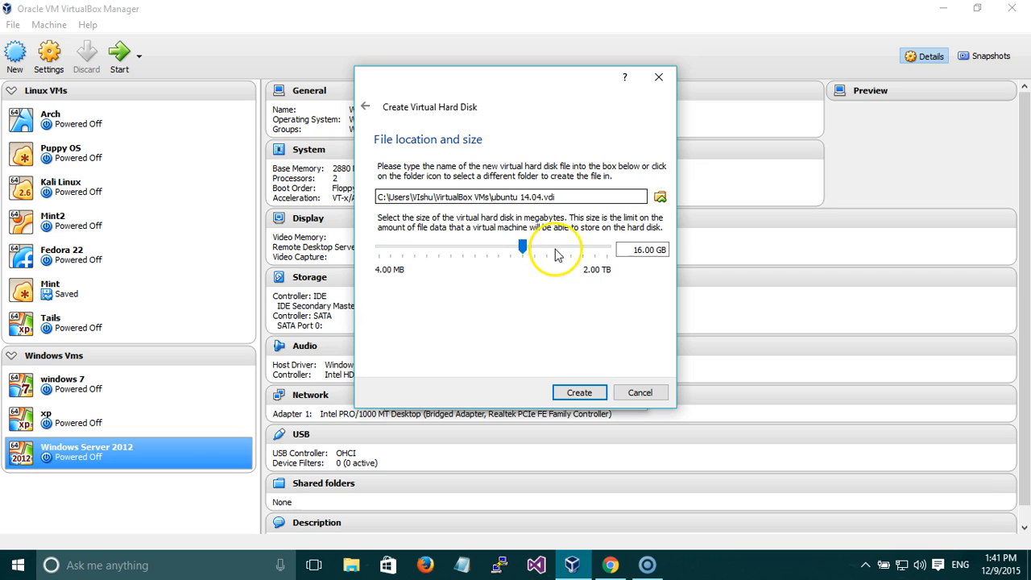
{"action": "left_click", "coordinate": [537, 254]}
{"action": "left_click_drag", "start_coordinate": [538, 254], "coordinate": [530, 253]}
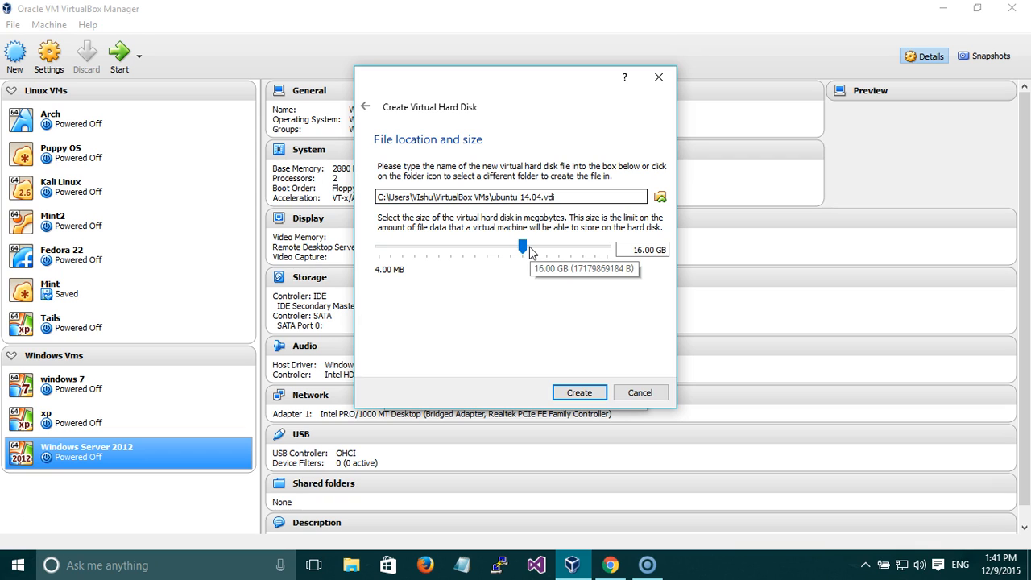
{"action": "left_click_drag", "start_coordinate": [624, 249], "coordinate": [668, 249]}
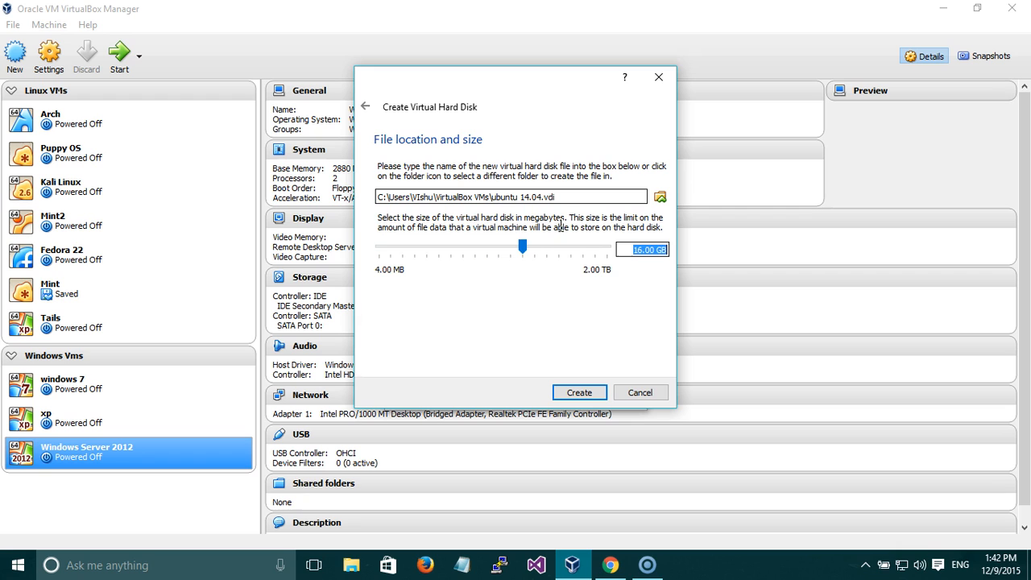
{"action": "left_click", "coordinate": [579, 392]}
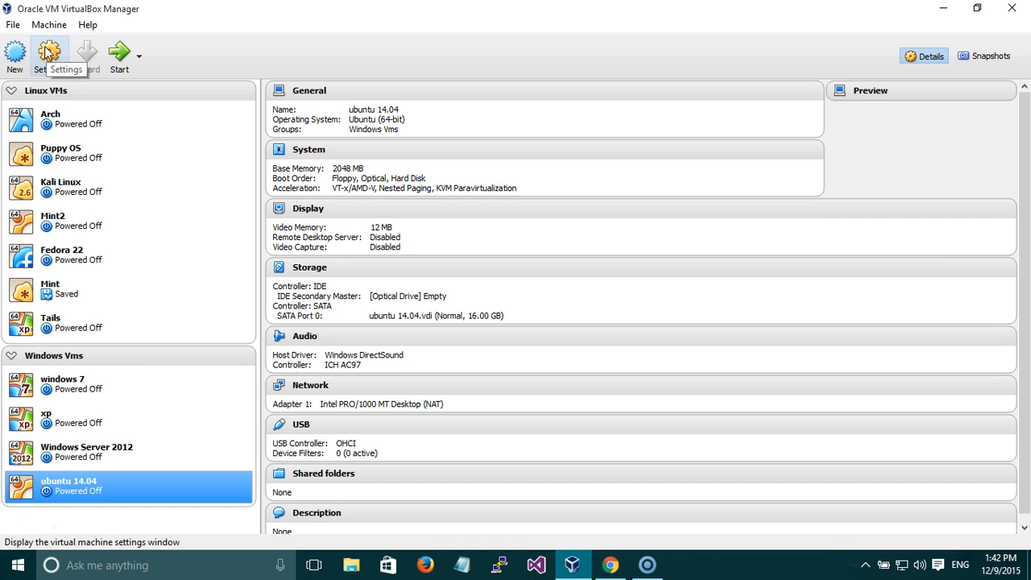
{"action": "left_click", "coordinate": [121, 65]}
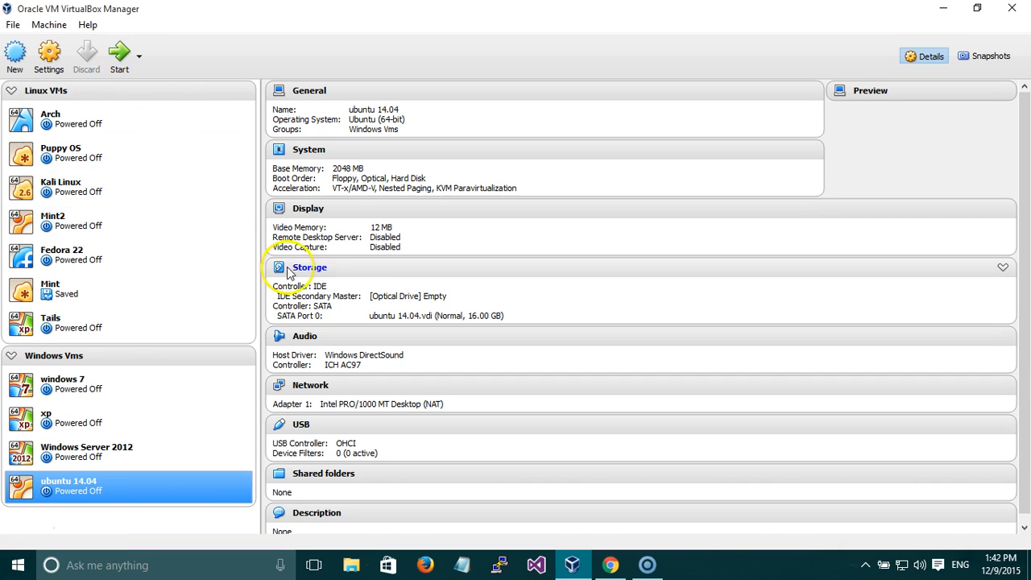
{"action": "left_click", "coordinate": [396, 298]}
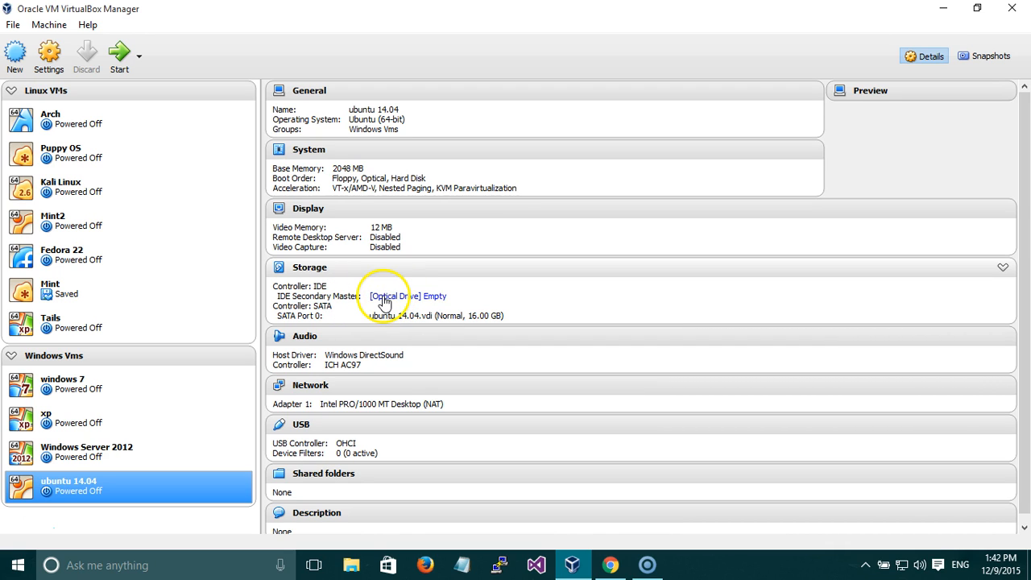
Step: Move the ubuntu 14.04 machine from the Windows Vms group into the Linux VMs group
{"action": "left_click_drag", "start_coordinate": [109, 483], "coordinate": [127, 338]}
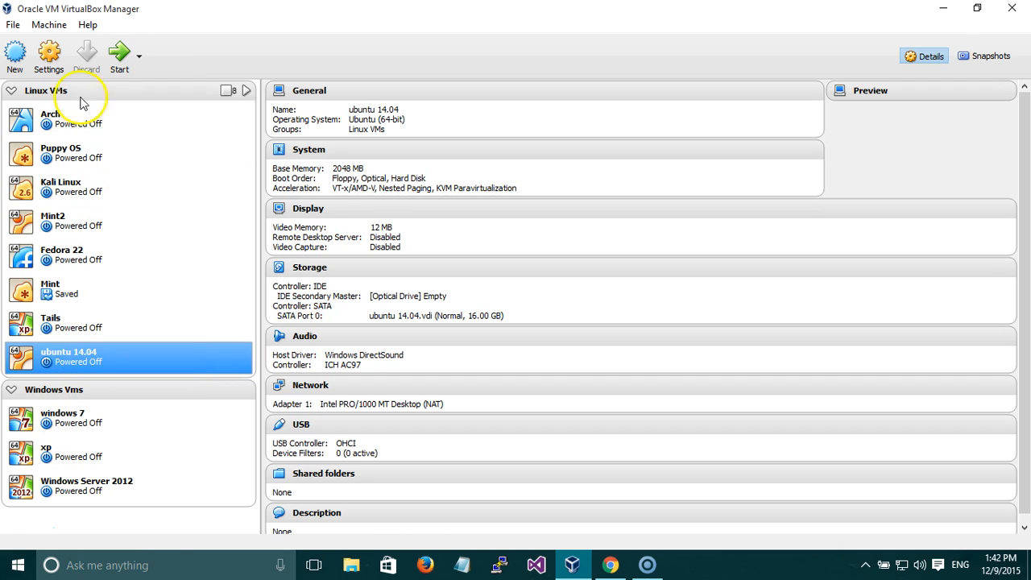
Step: Set the ubuntu 14.04 machine's processor count to 2 and check its acceleration settings
{"action": "left_click", "coordinate": [49, 53]}
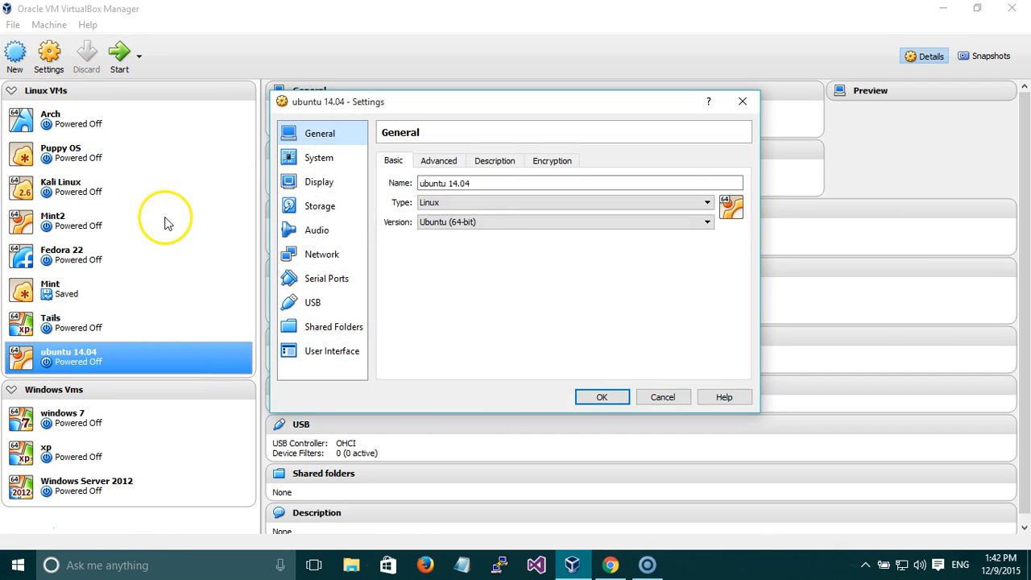
{"action": "left_click", "coordinate": [330, 159]}
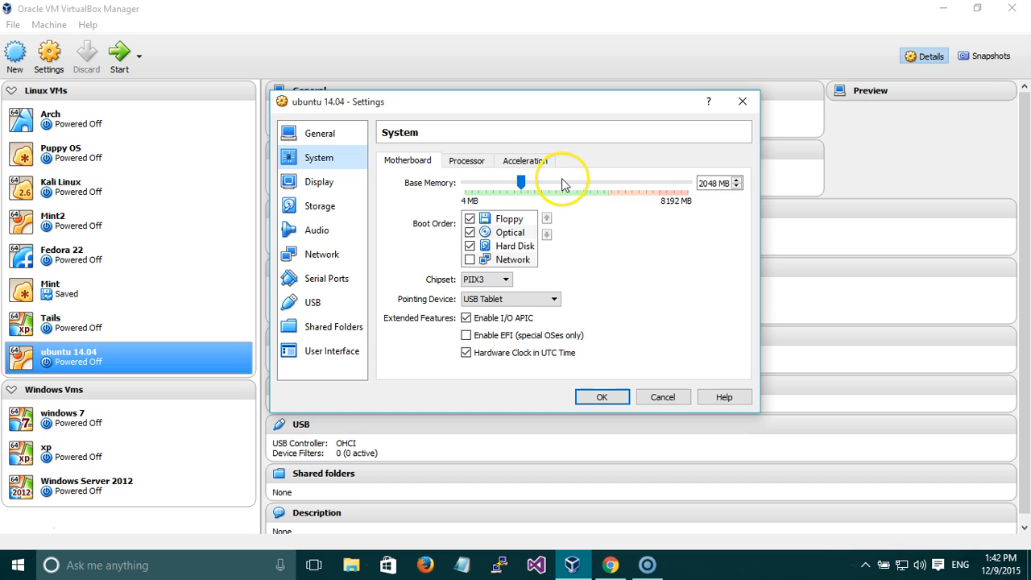
{"action": "left_click", "coordinate": [470, 161]}
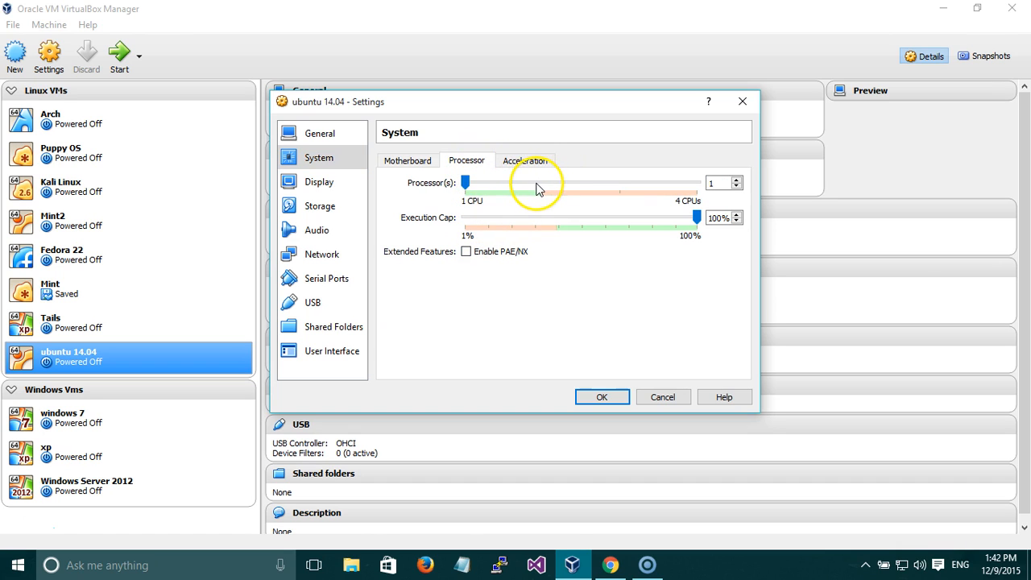
{"action": "left_click", "coordinate": [544, 187]}
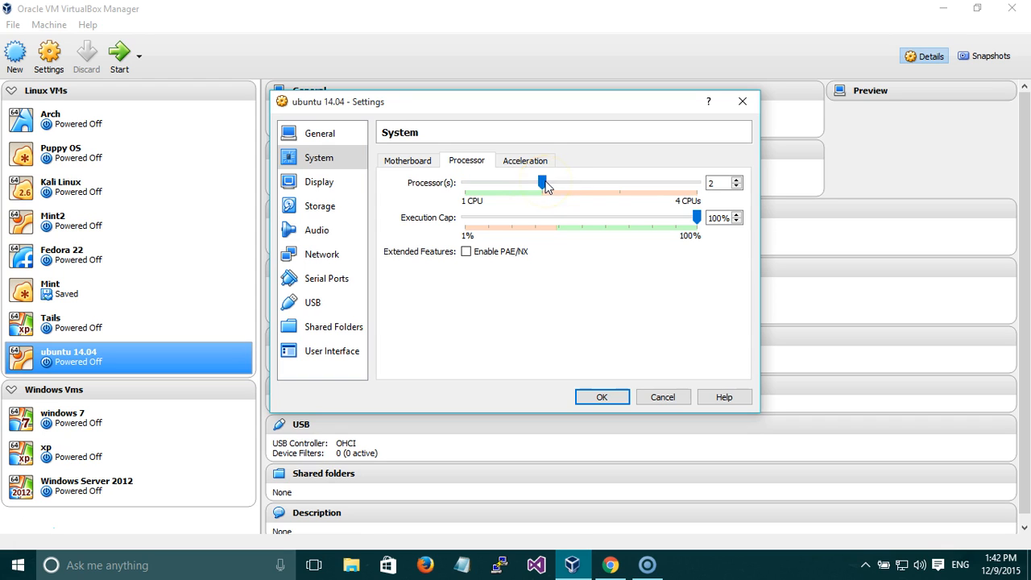
{"action": "left_click", "coordinate": [523, 163]}
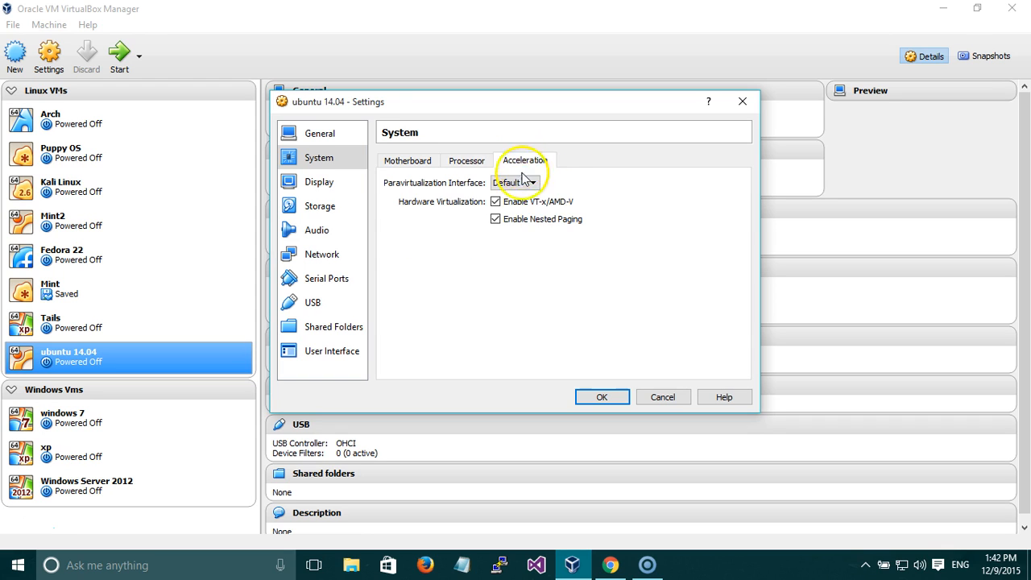
Step: Enable 3D acceleration for the machine's display and raise its video memory to the 128 MB maximum
{"action": "left_click", "coordinate": [352, 189]}
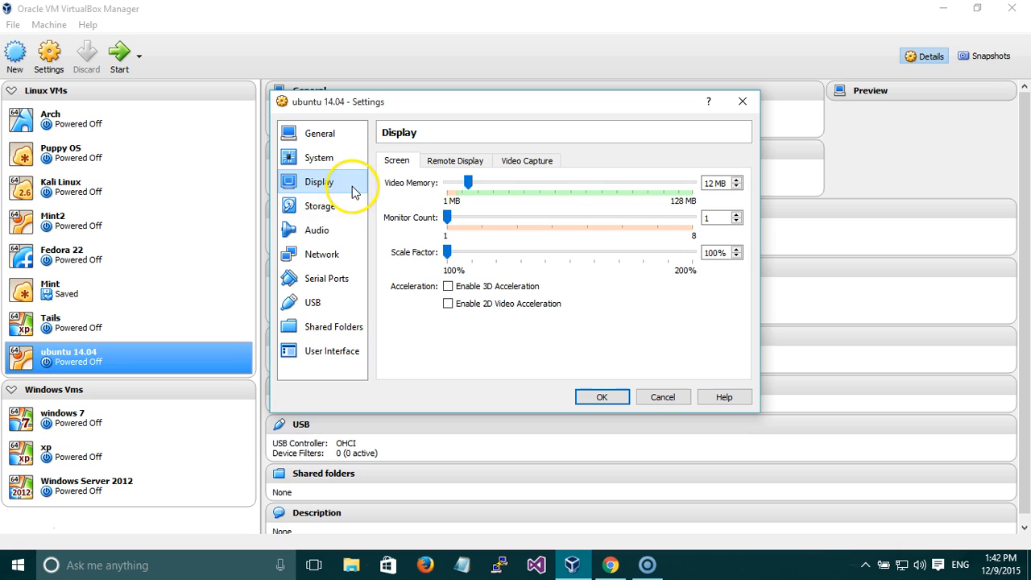
{"action": "left_click", "coordinate": [490, 287]}
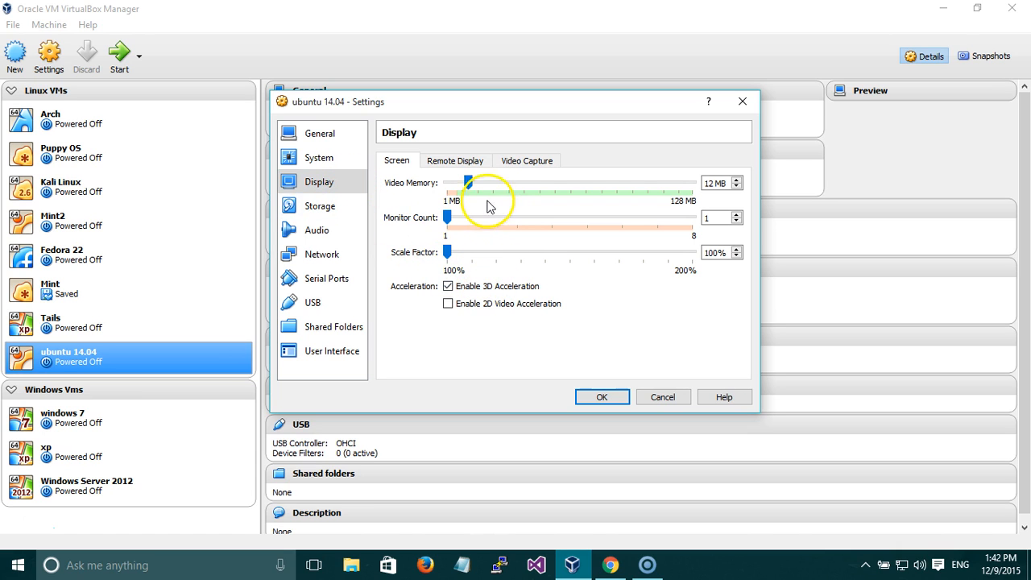
{"action": "left_click_drag", "start_coordinate": [472, 183], "coordinate": [706, 186]}
Step: Load the ubuntu-14.04.1-desktop-amd64 image from the ISOs > Linux OS folder on My Passport (N:) into the machine's empty IDE optical drive
{"action": "left_click", "coordinate": [320, 208]}
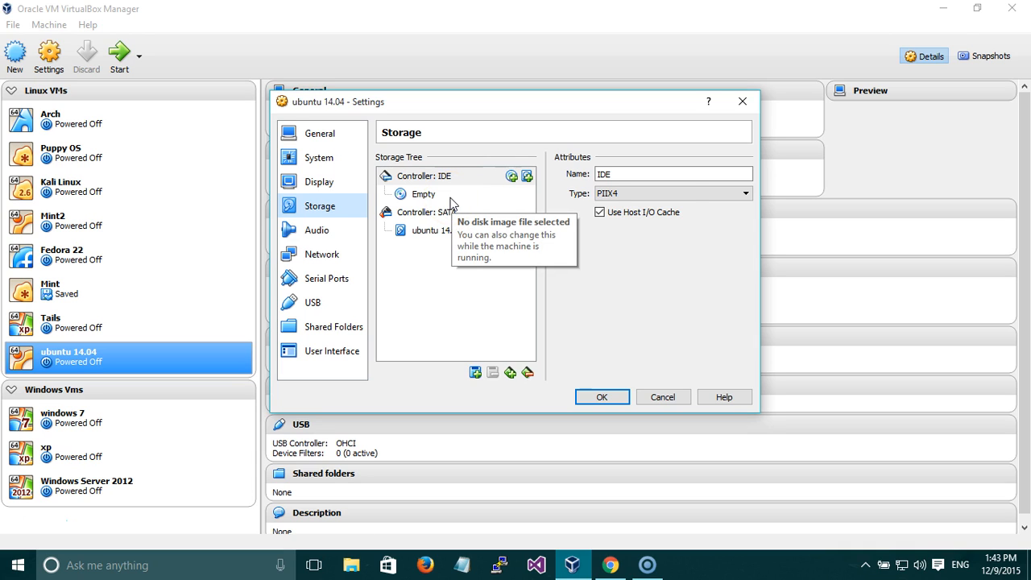
{"action": "left_click", "coordinate": [451, 203]}
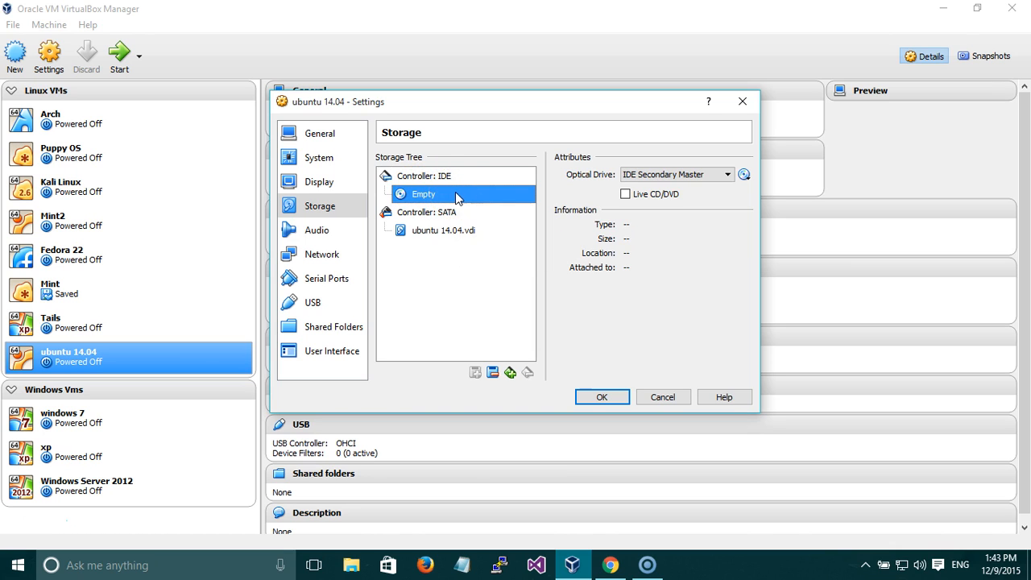
{"action": "left_click", "coordinate": [744, 176]}
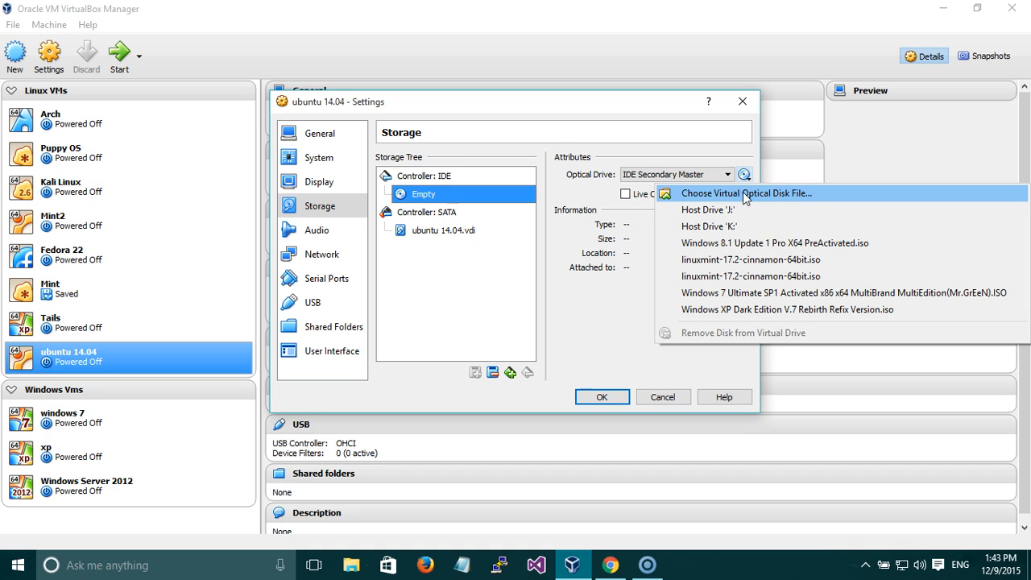
{"action": "left_click", "coordinate": [745, 193]}
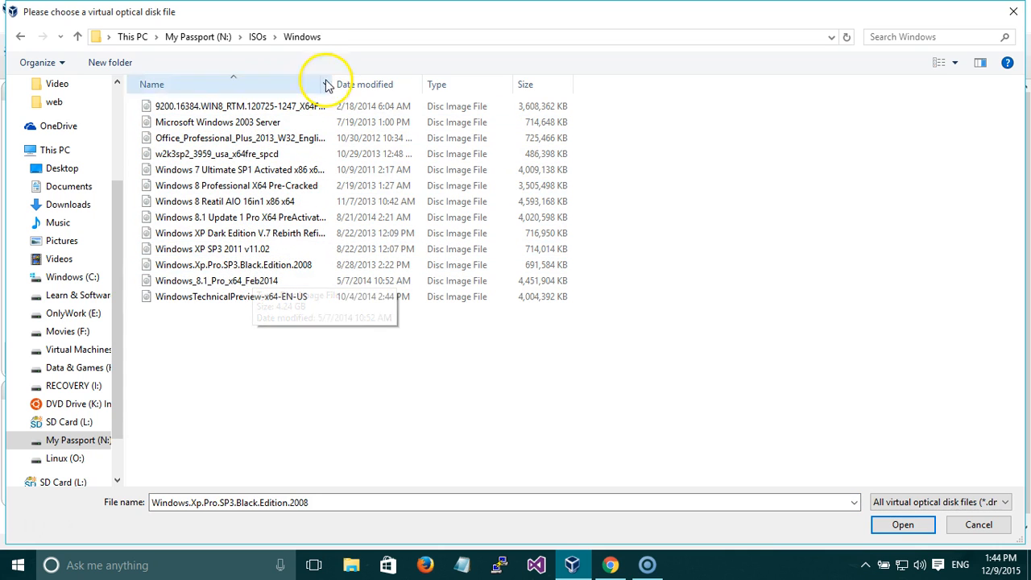
{"action": "left_click", "coordinate": [257, 37]}
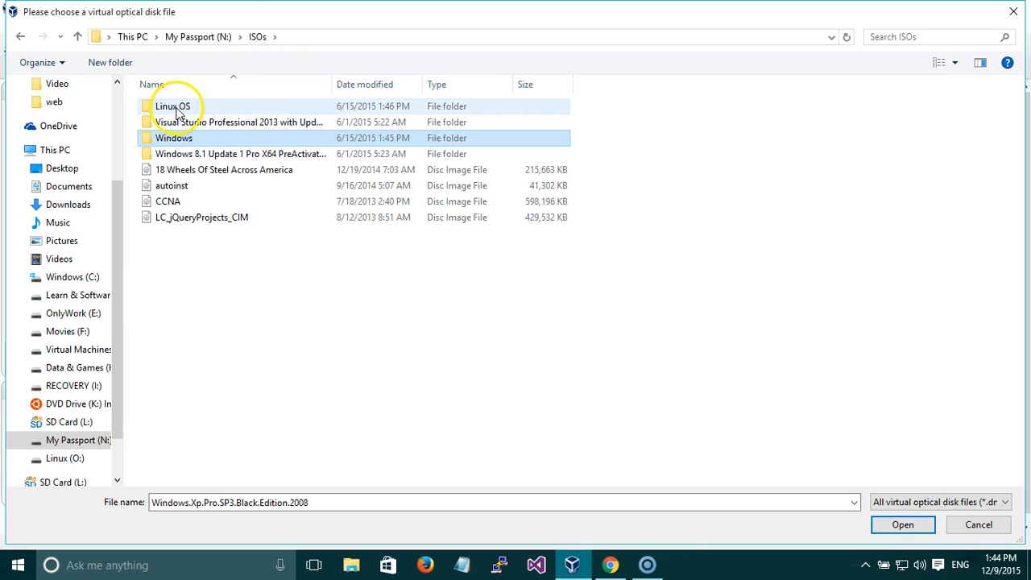
{"action": "double_click", "coordinate": [177, 112]}
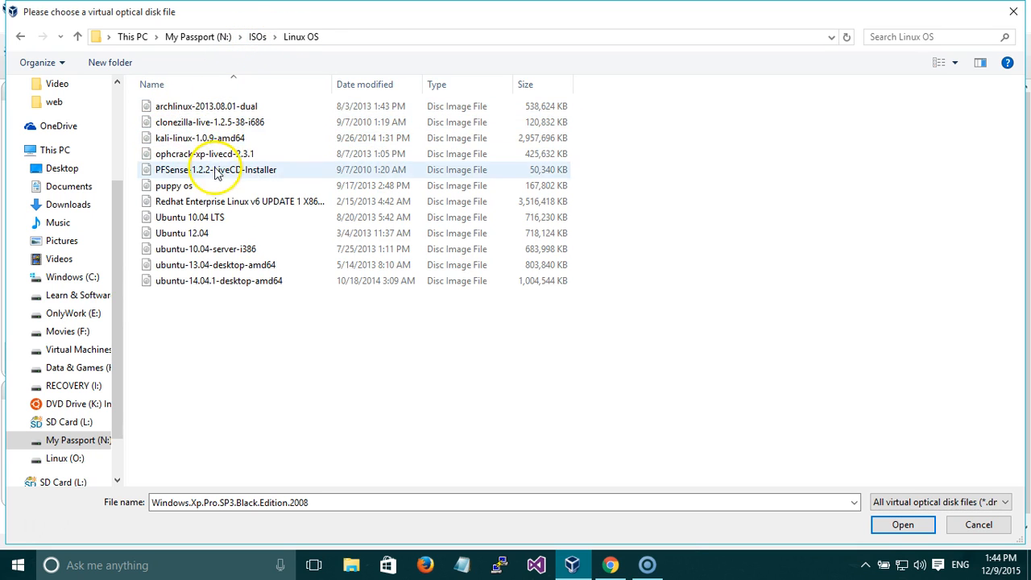
{"action": "left_click", "coordinate": [230, 283]}
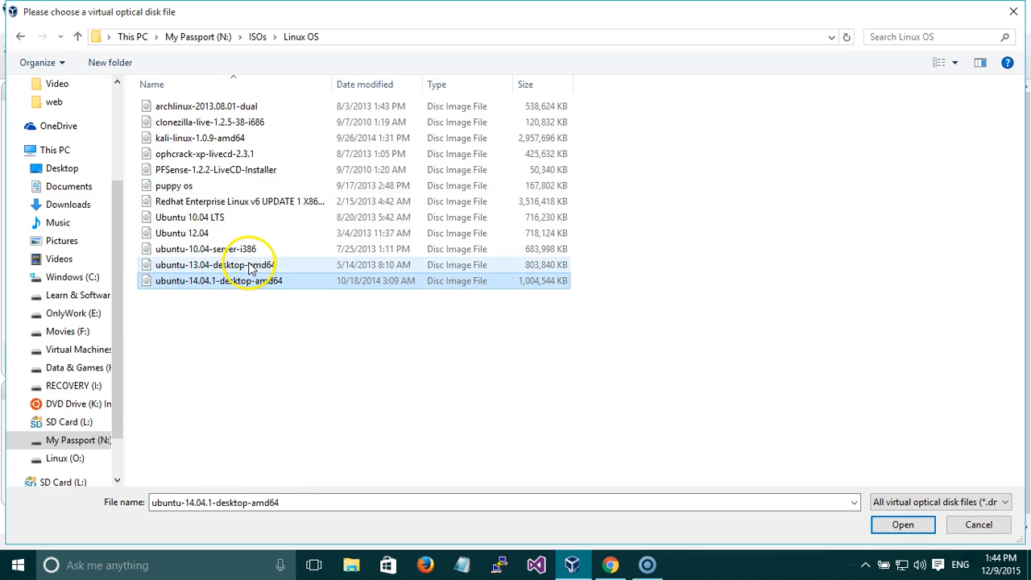
{"action": "left_click", "coordinate": [903, 530]}
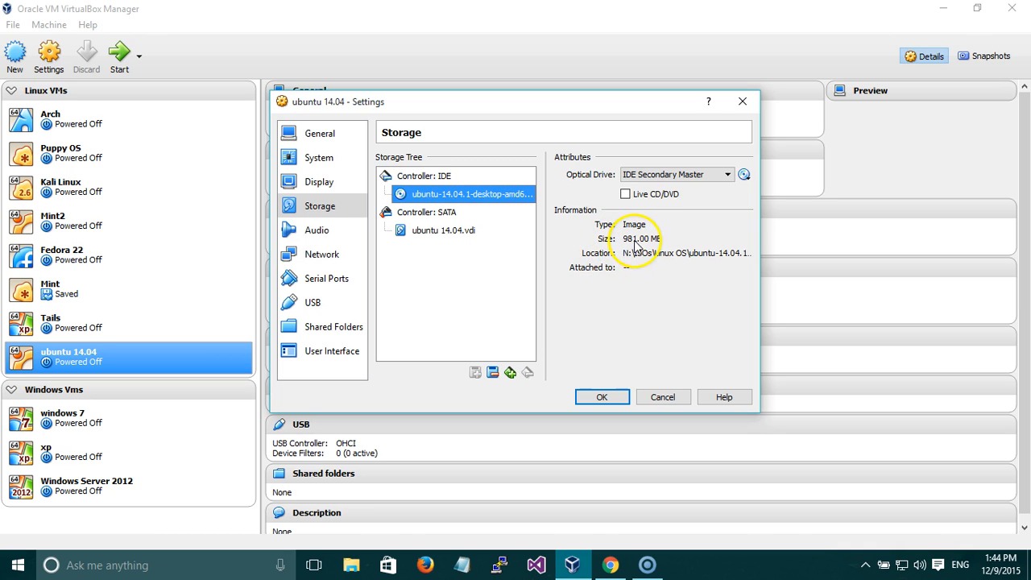
Step: Attach the machine's network Adapter 1 to Bridged Adapter and save the machine settings
{"action": "left_click", "coordinate": [339, 259]}
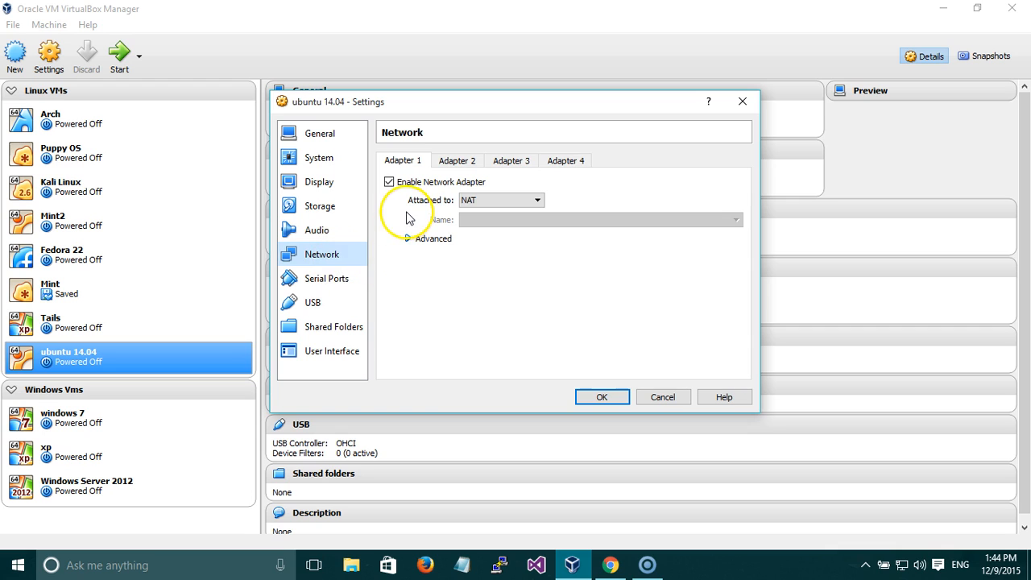
{"action": "left_click", "coordinate": [515, 200]}
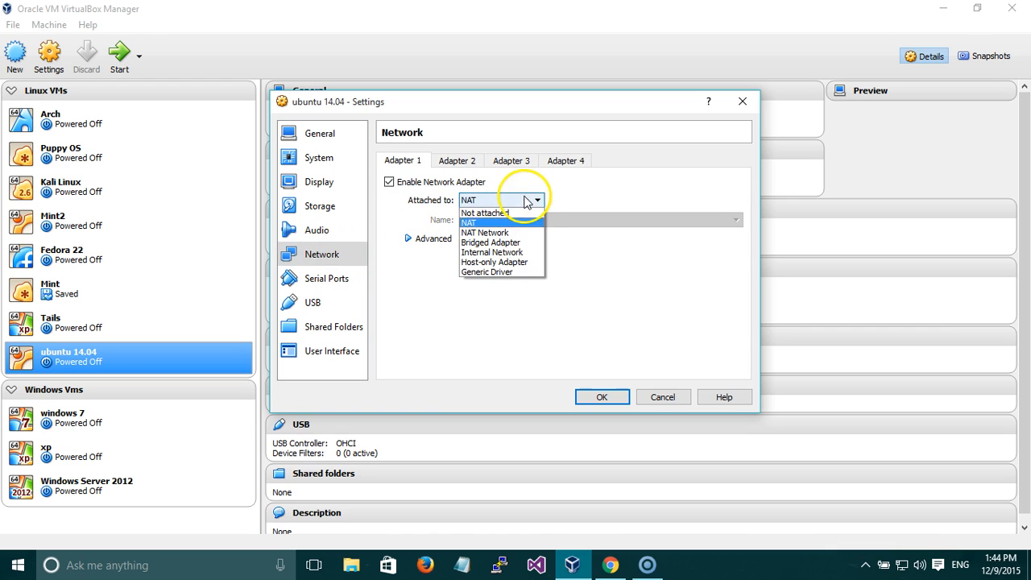
{"action": "left_click", "coordinate": [507, 243]}
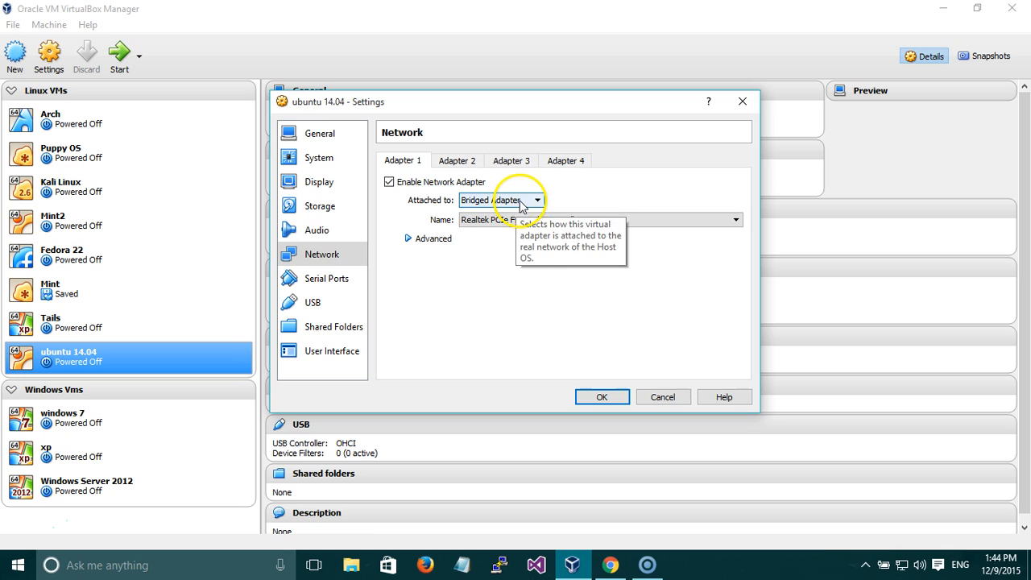
{"action": "left_click", "coordinate": [601, 399]}
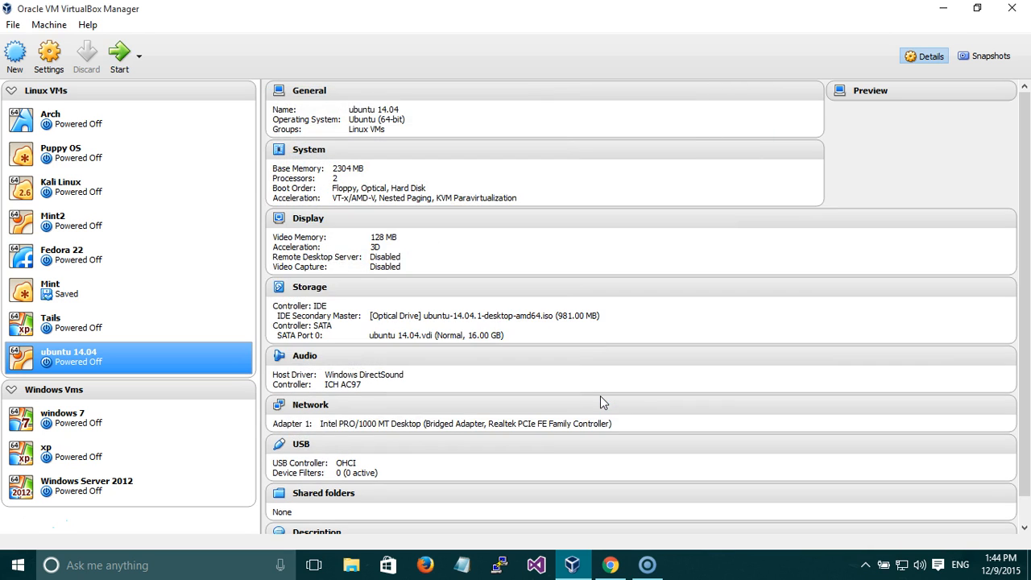